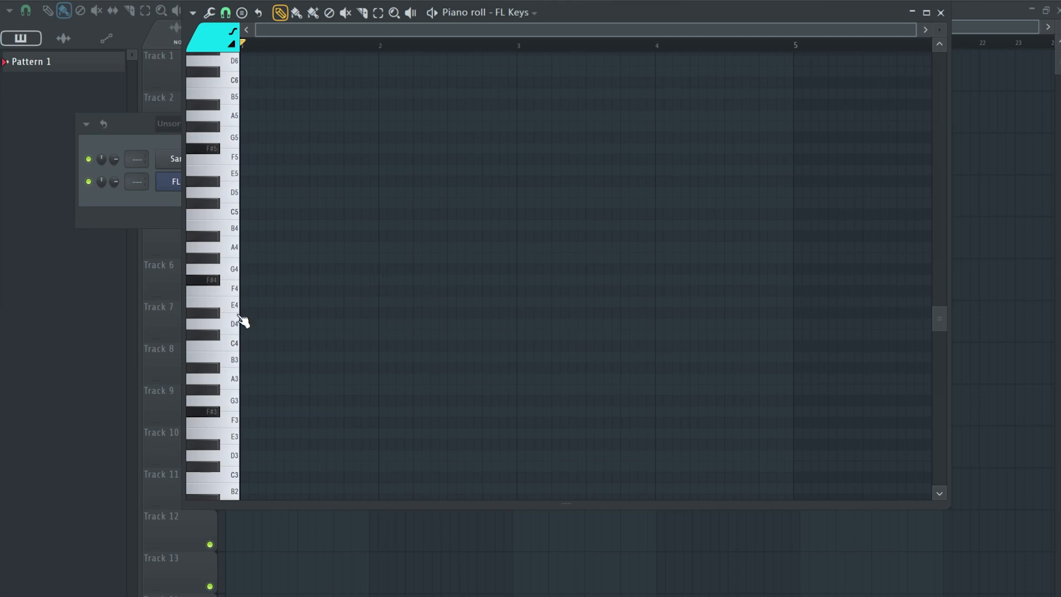
Draw F#4 and A4 notes at the start of the pattern and play them back.
left_click_drag(269, 265, 242, 304)
left_click_drag(256, 283, 308, 281)
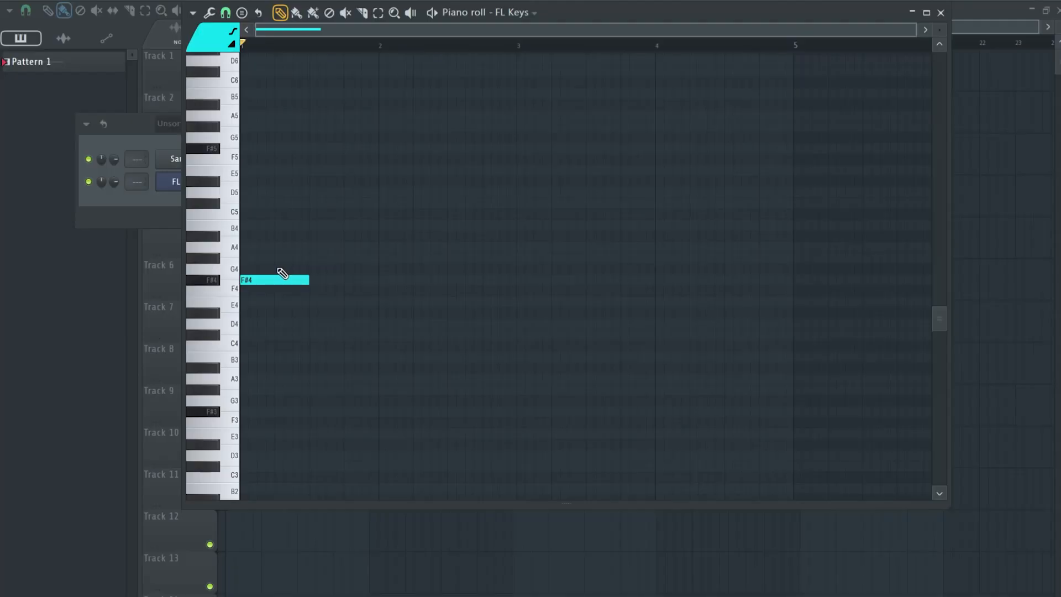
left_click(250, 248)
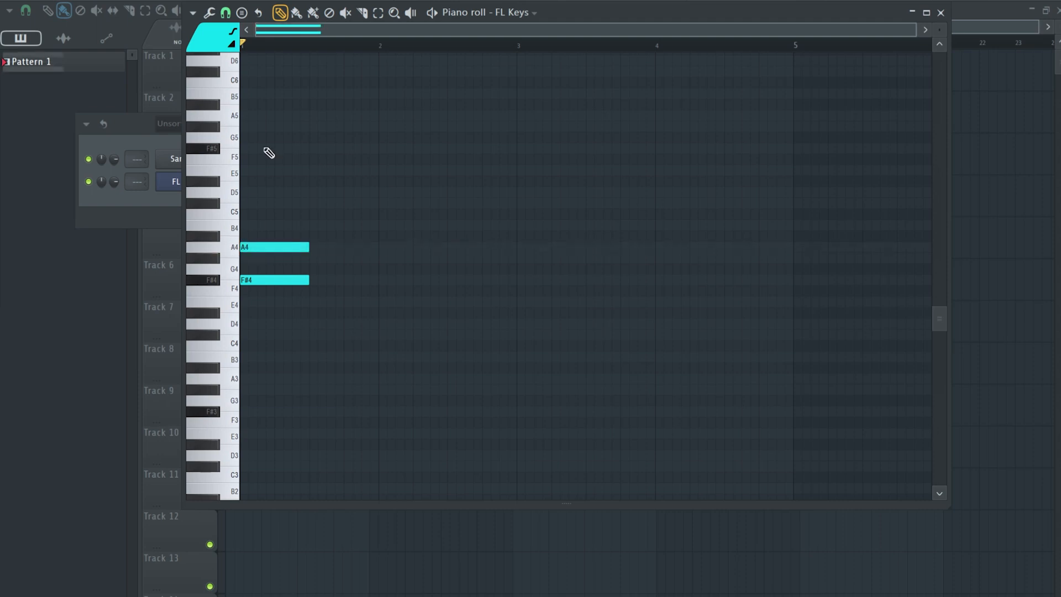
key("space")
key("space")
Add a C#5 note above them to form an F# minor chord and trim it to match the other notes' length.
left_click(247, 203)
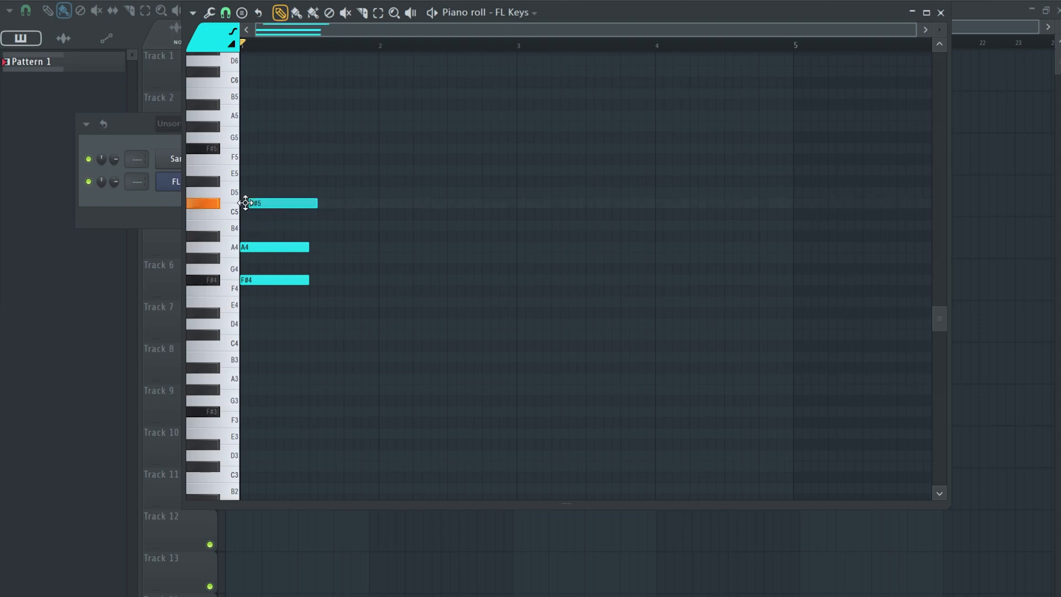
key("space")
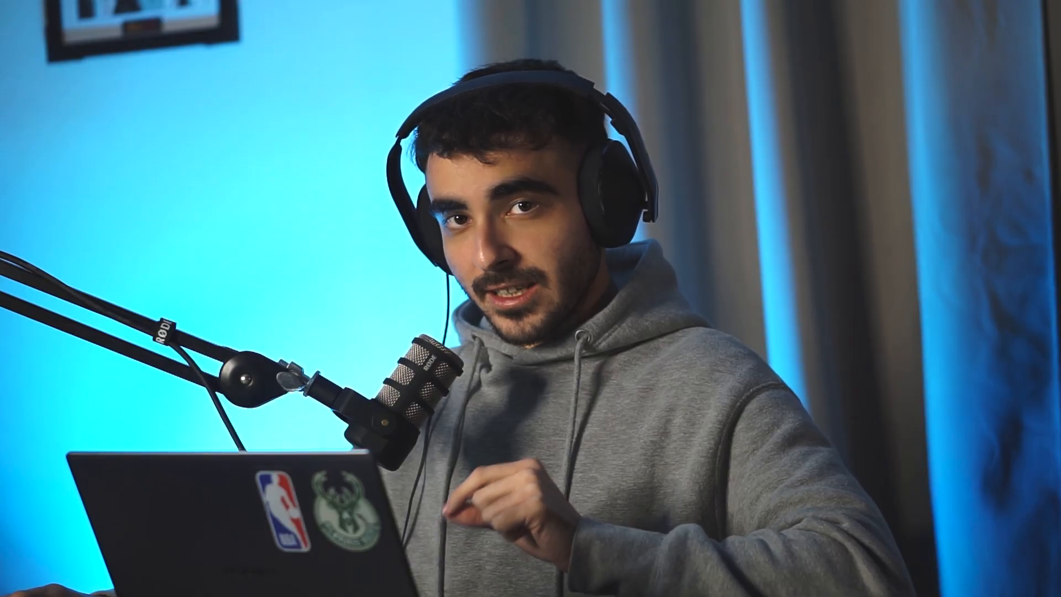
left_click_drag(347, 279, 253, 315)
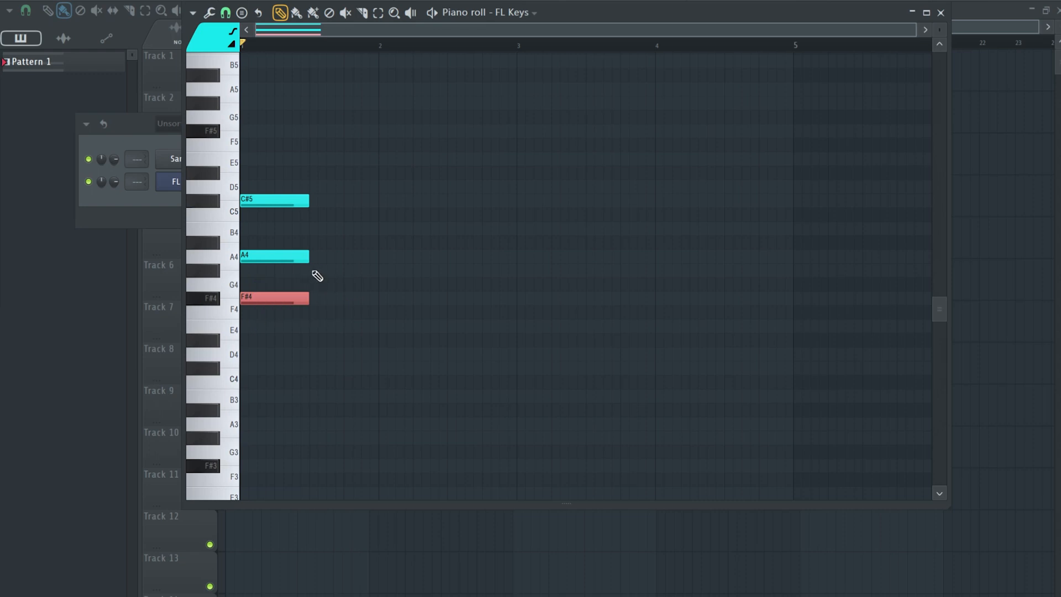
mouse_move(319, 238)
left_mouse_down()
mouse_move(248, 270)
mouse_move(308, 229)
left_mouse_up()
left_click_drag(316, 166, 273, 223)
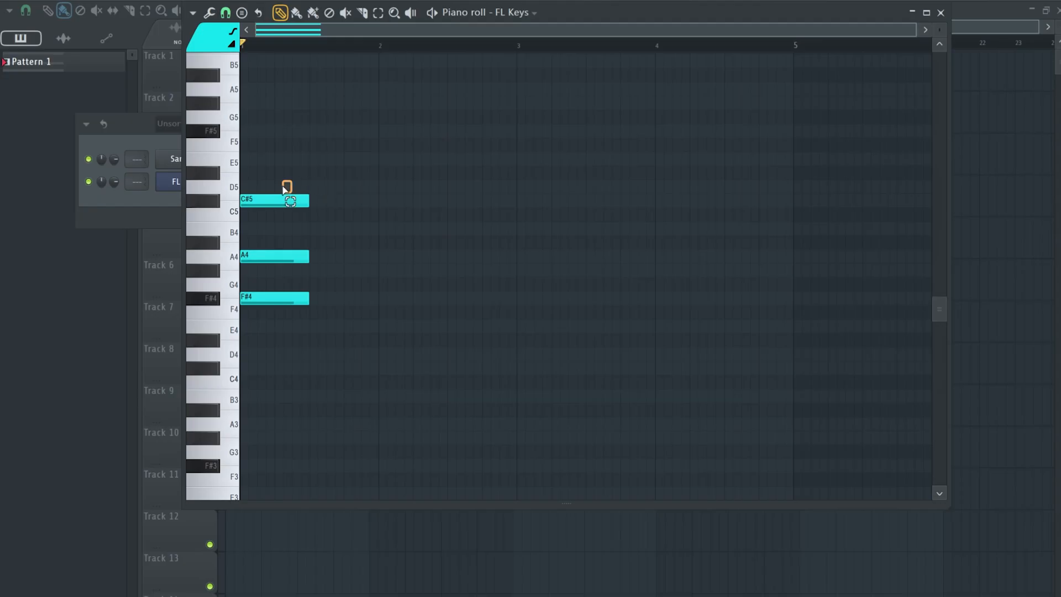
Try adding an E5 note on top of the first chord, audition it, then remove the E5.
left_click(249, 161)
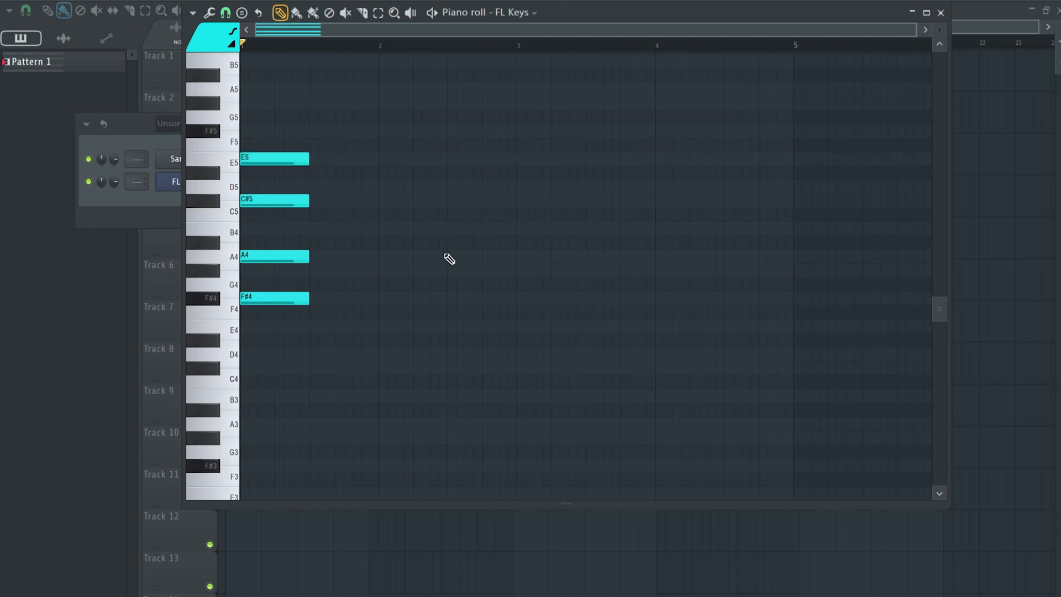
key("space")
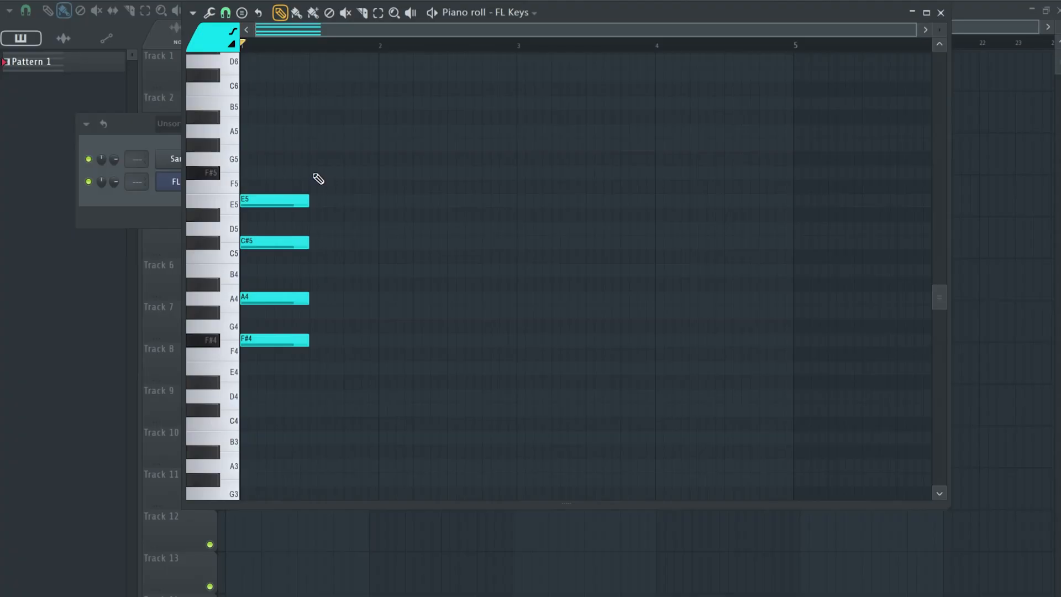
left_click(256, 145)
key("space")
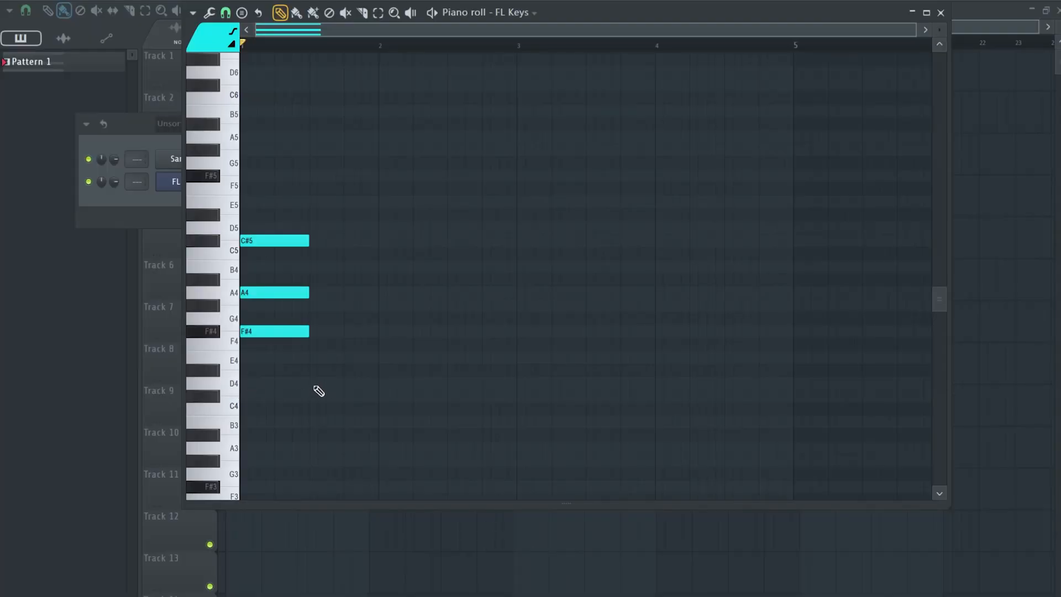
Add a D major chord of D4, F#4 and A4 right after the first chord and play it back.
left_click(311, 384)
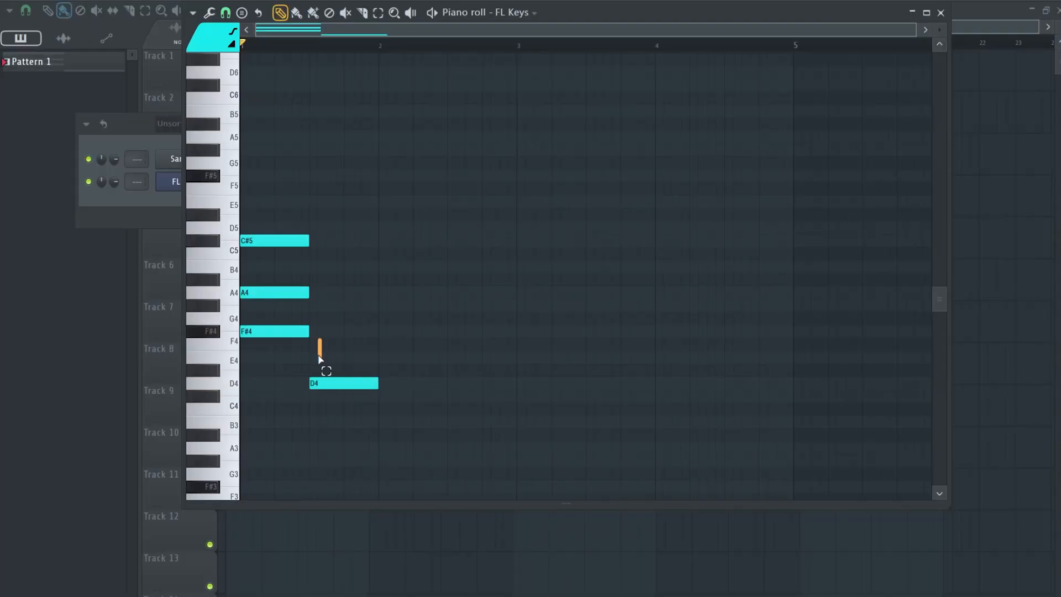
left_click(315, 331)
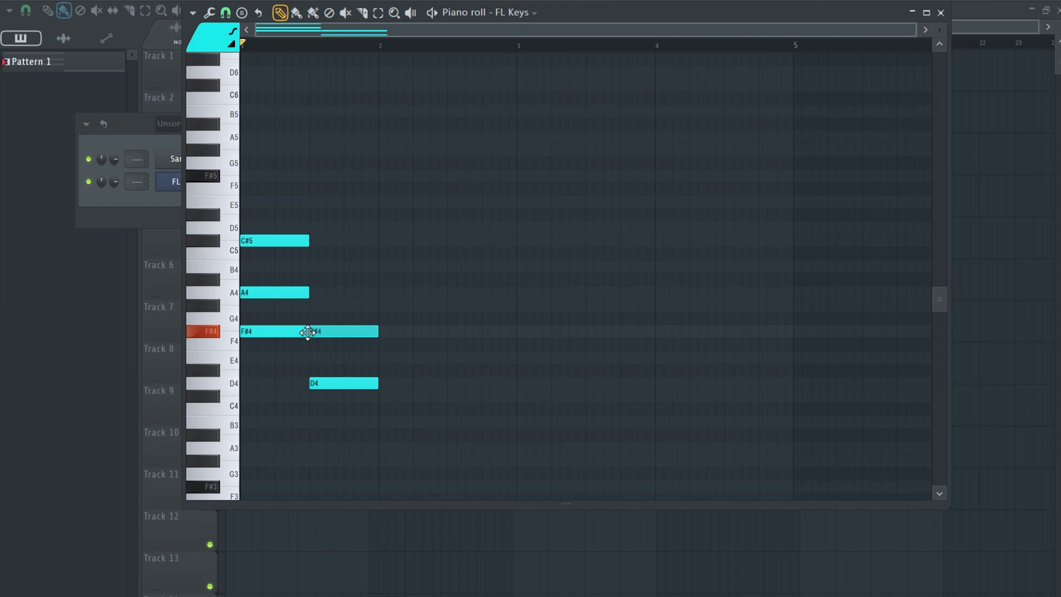
left_click(314, 293)
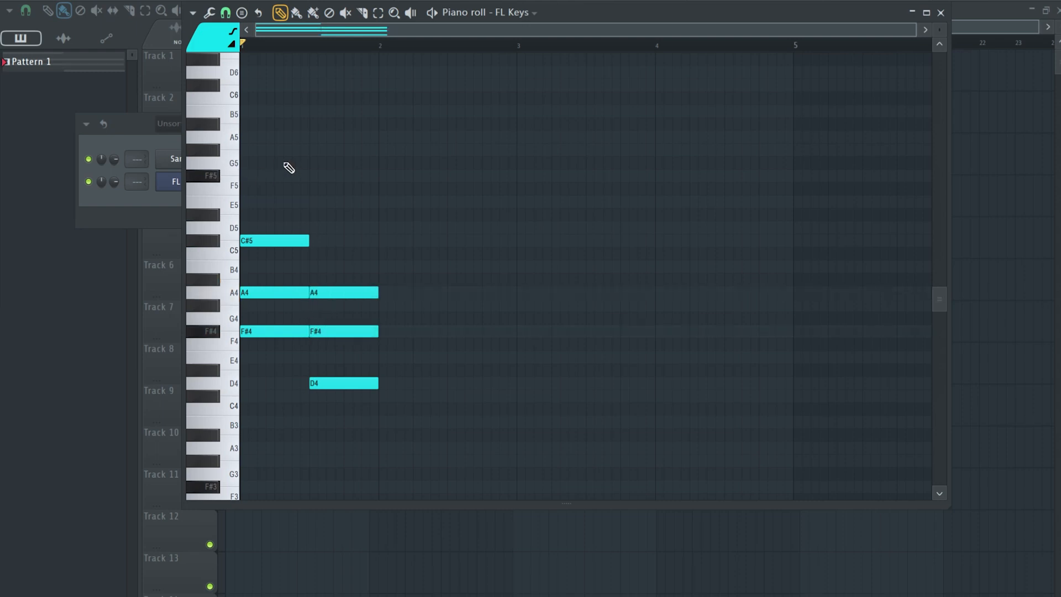
key("space")
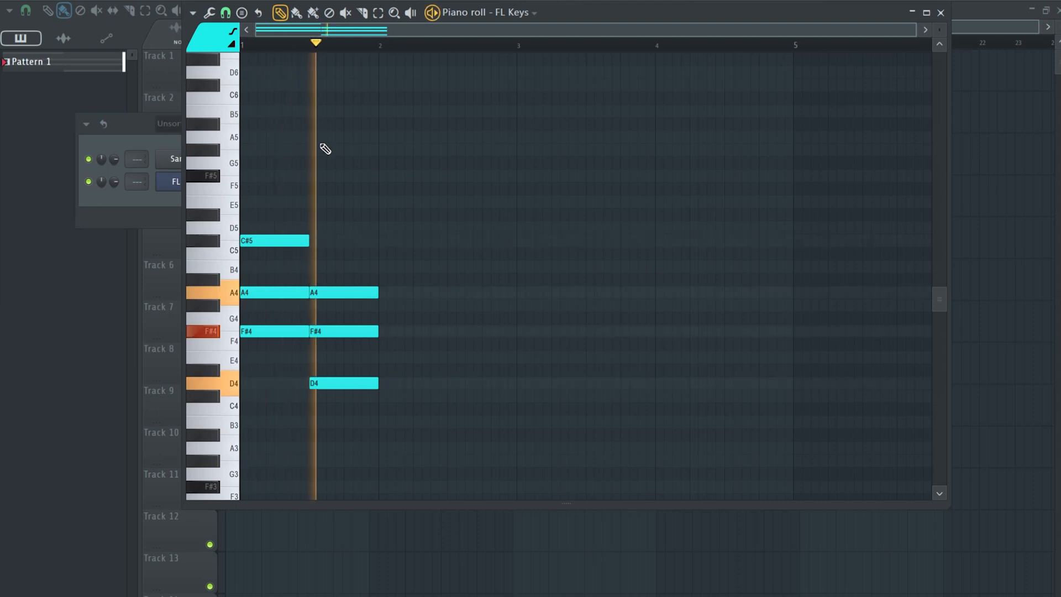
key("space")
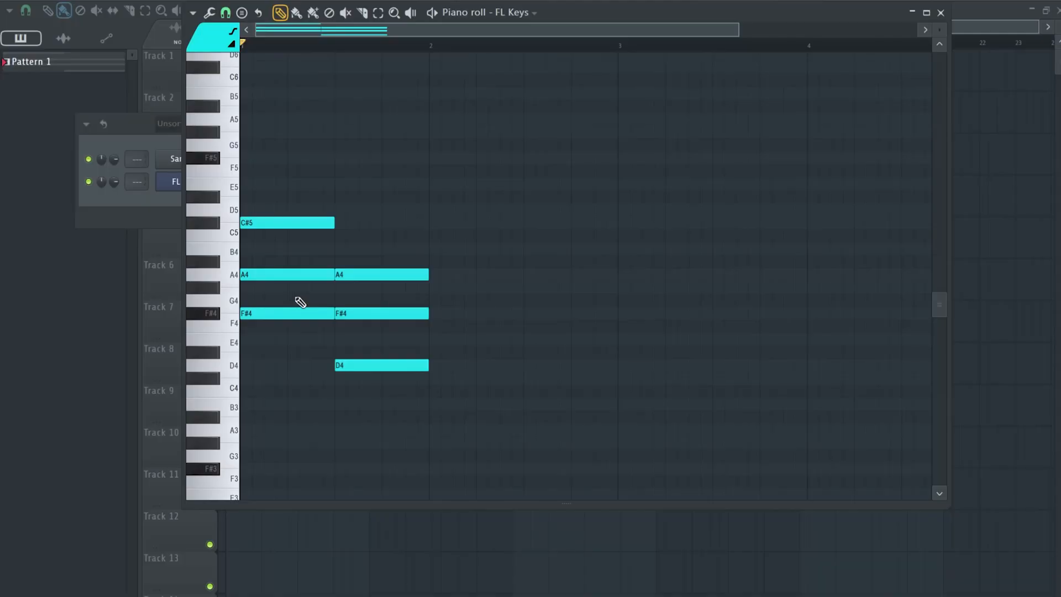
Add a third chord of A4, C#5 and E5 after the D chord and play the progression.
left_click(280, 313)
left_click(370, 314)
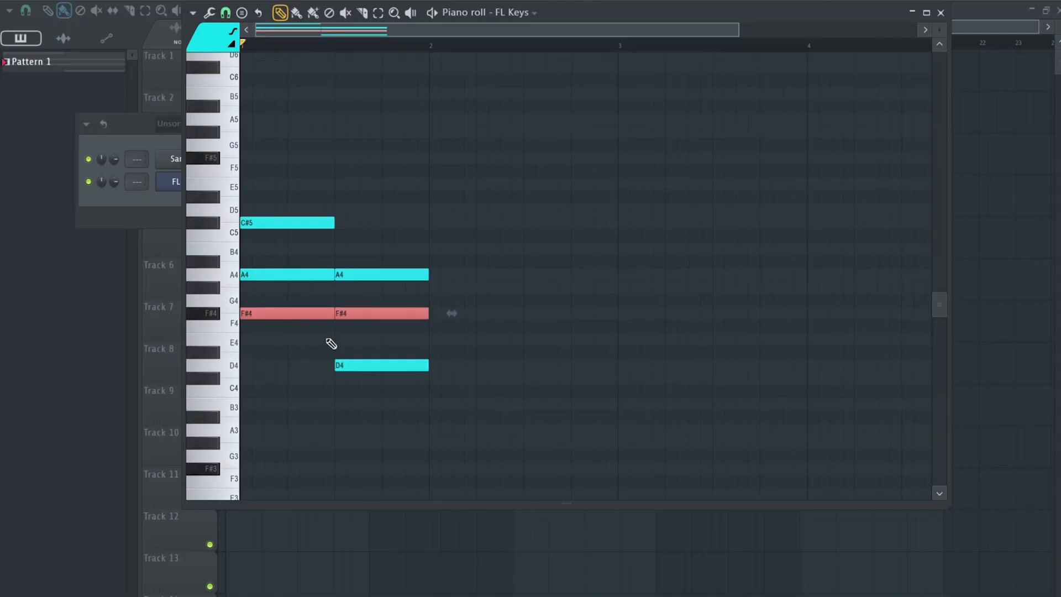
left_click(288, 274)
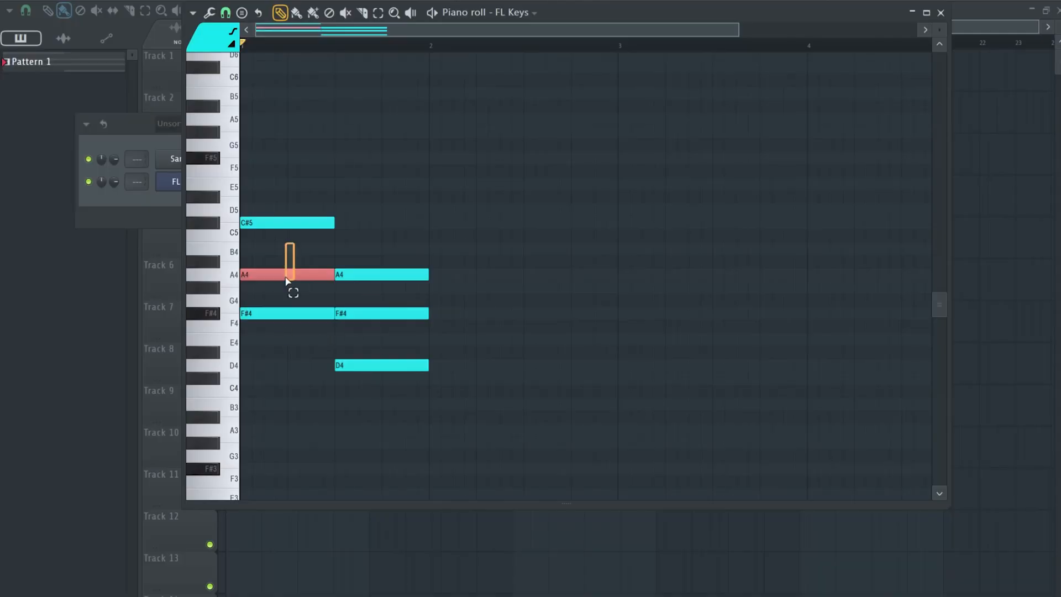
left_click(390, 275)
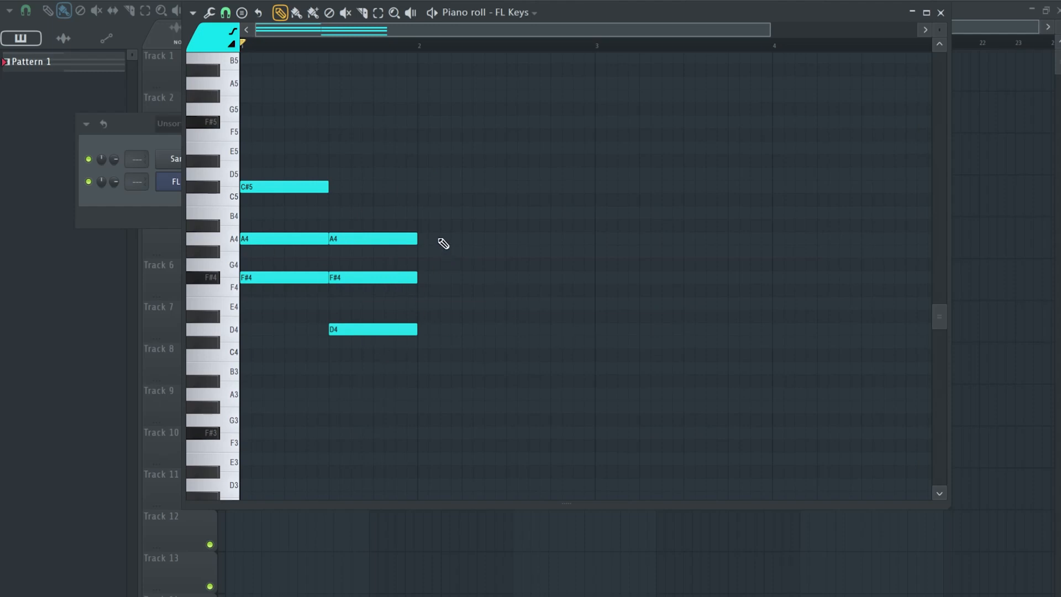
left_click(419, 239)
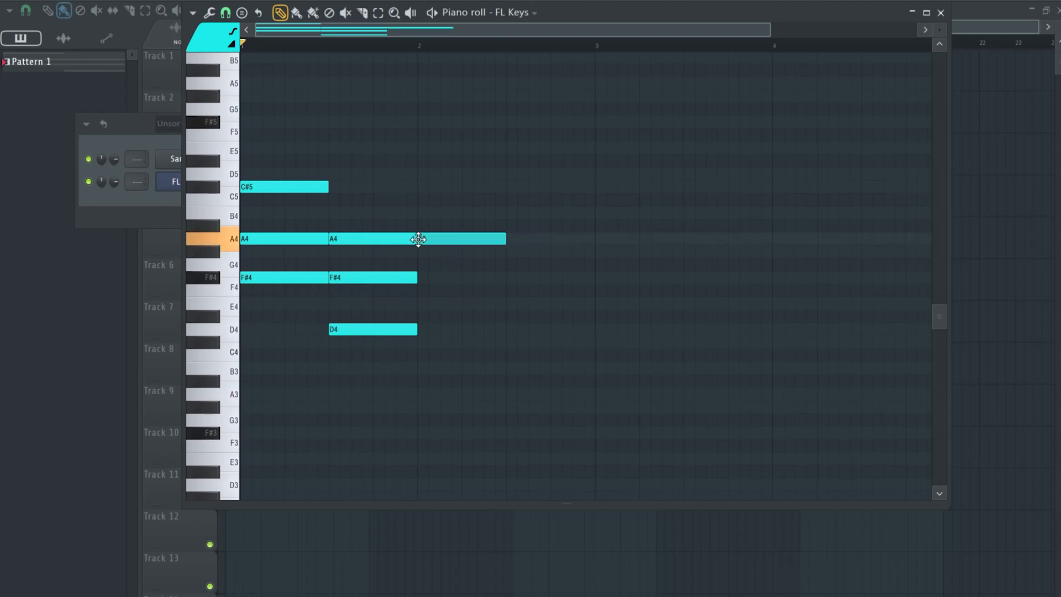
left_click_drag(380, 221, 379, 253)
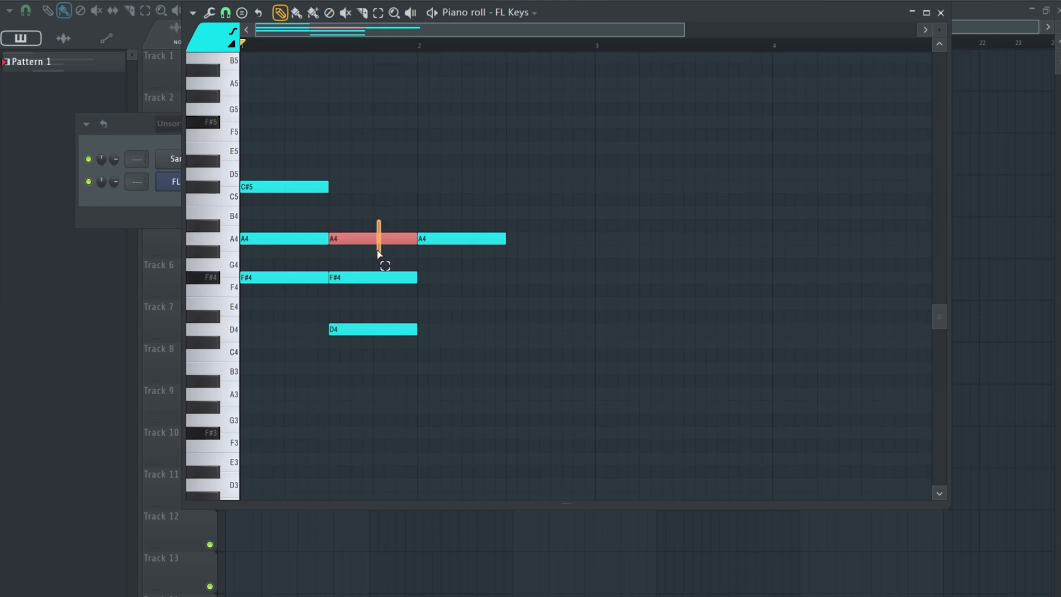
left_click(483, 336, "ctrl")
left_click(418, 187)
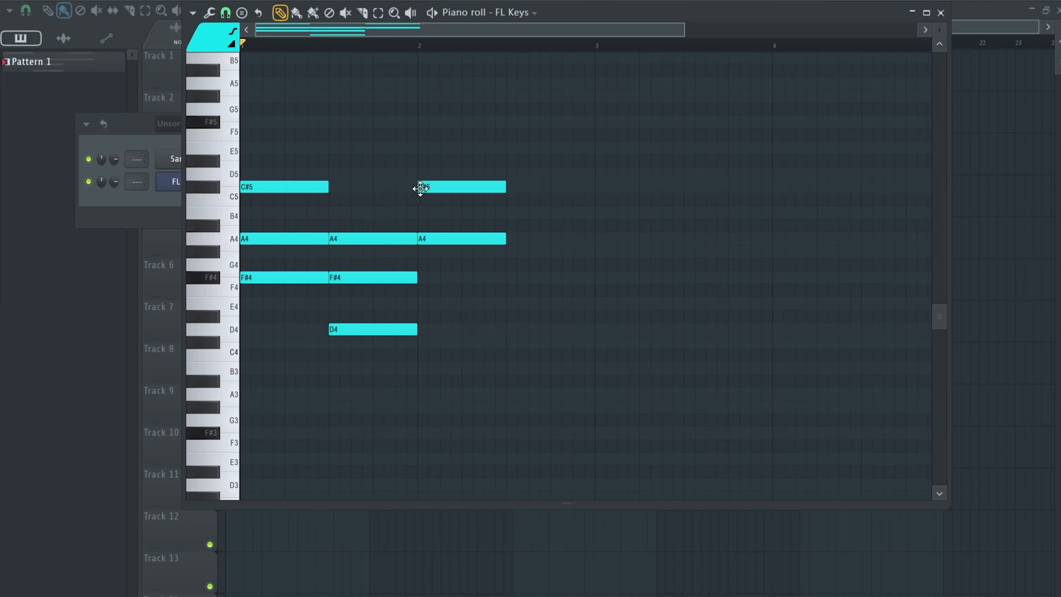
left_click(419, 148)
scroll(387, 94, "down", 1, "ctrl")
key("space")
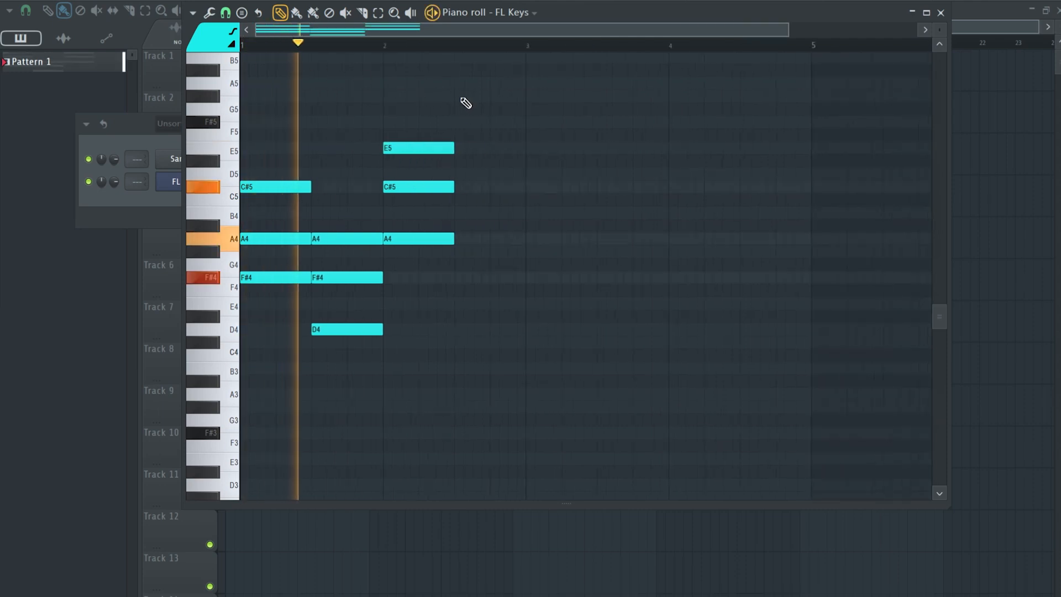
Try extending the A chord's notes to twice their length and play the progression.
key("space")
left_click_drag(474, 118, 429, 286)
left_click_drag(454, 241, 526, 242)
scroll(355, 130, "down", 2, "alt")
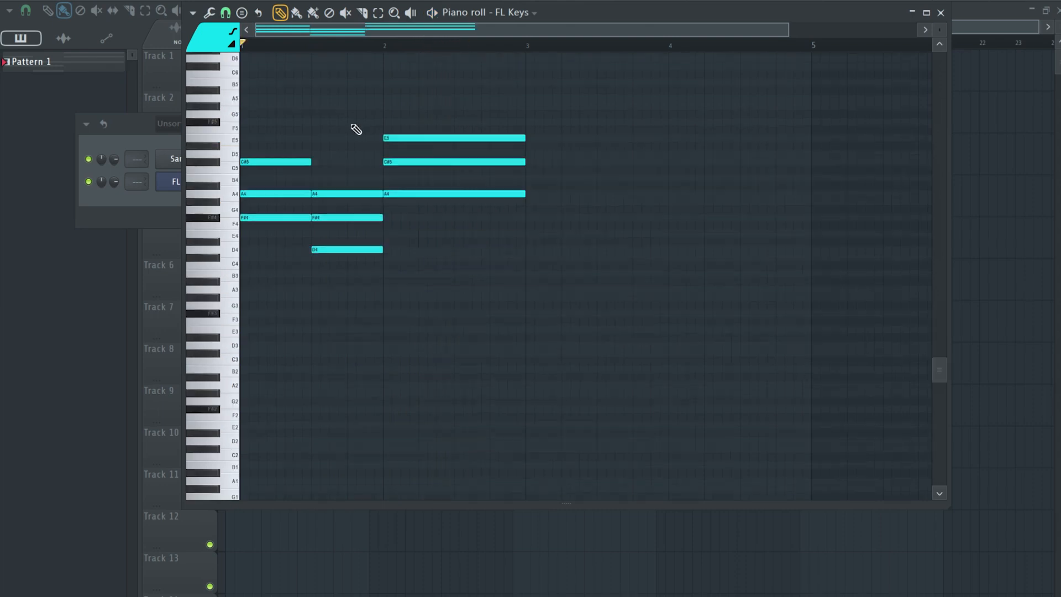
left_click(433, 15)
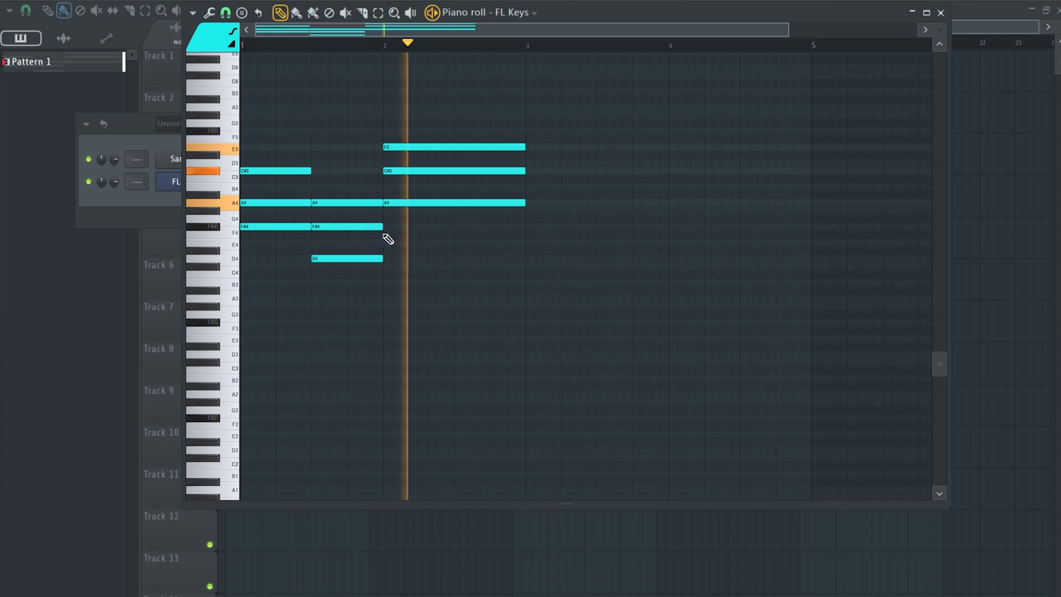
key("space")
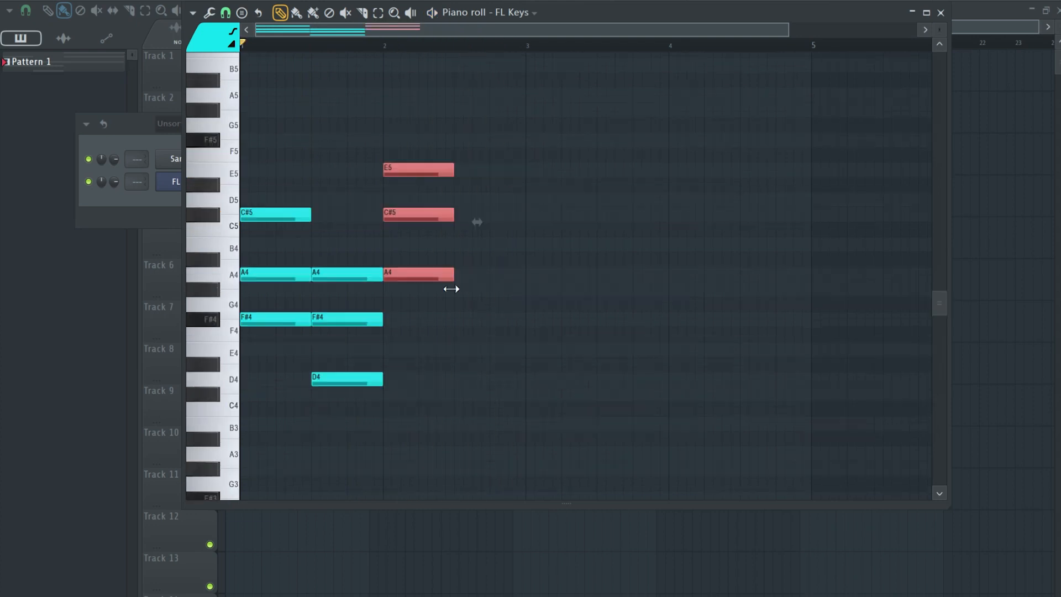
Add an E major chord of E4, G#4 and B4 after the A chord and play it back.
left_click(462, 298)
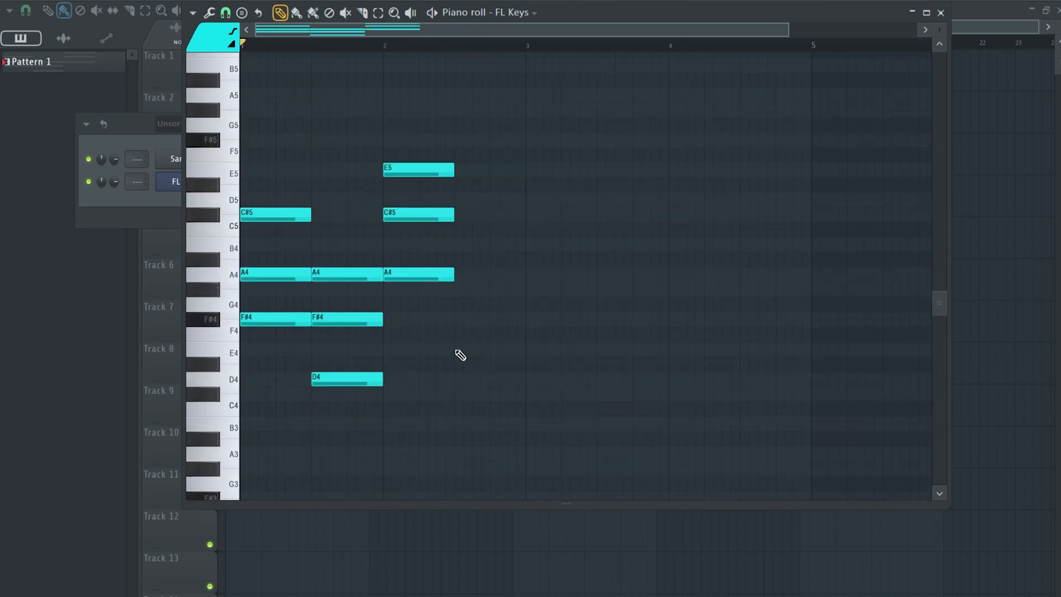
left_click(453, 349)
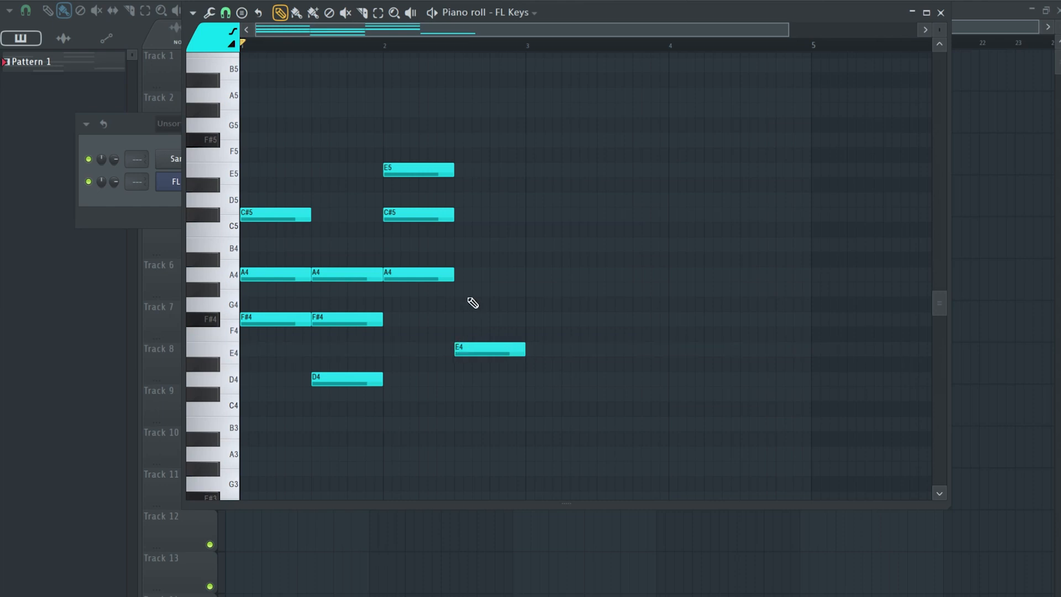
left_click(454, 290)
left_click(455, 245)
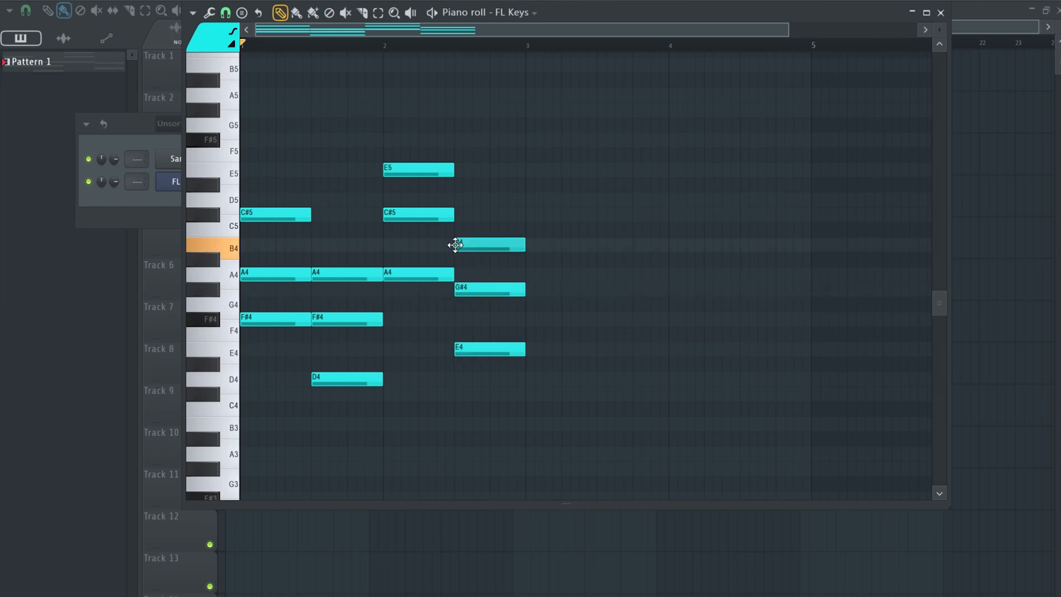
key("space")
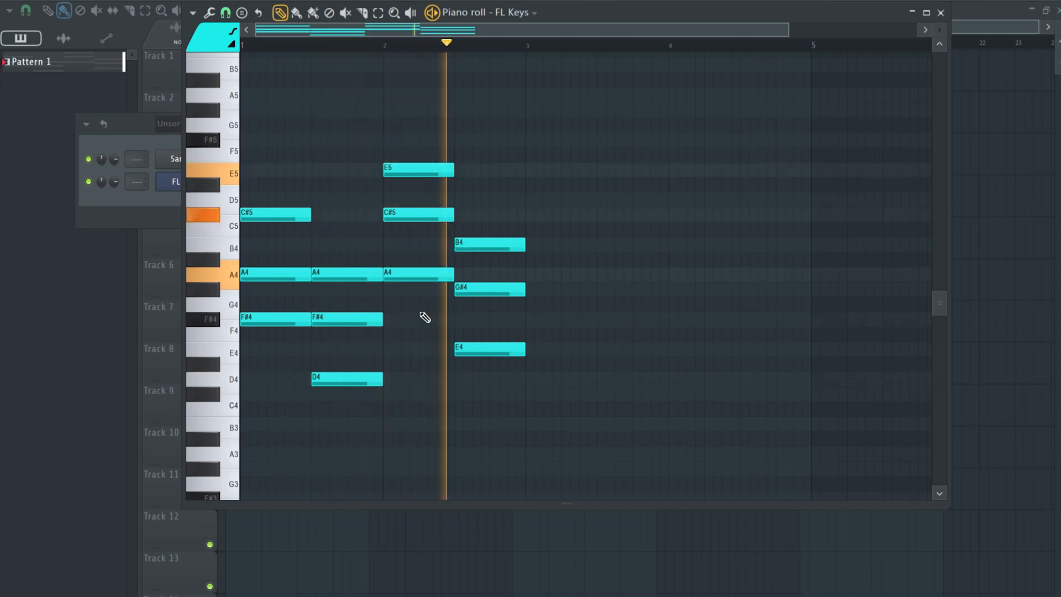
key("space")
Raise the first chord's A4, second chord's F#4, third chord's C#5 and fourth chord's G#4 by one octave.
scroll(592, 218, "up", 1)
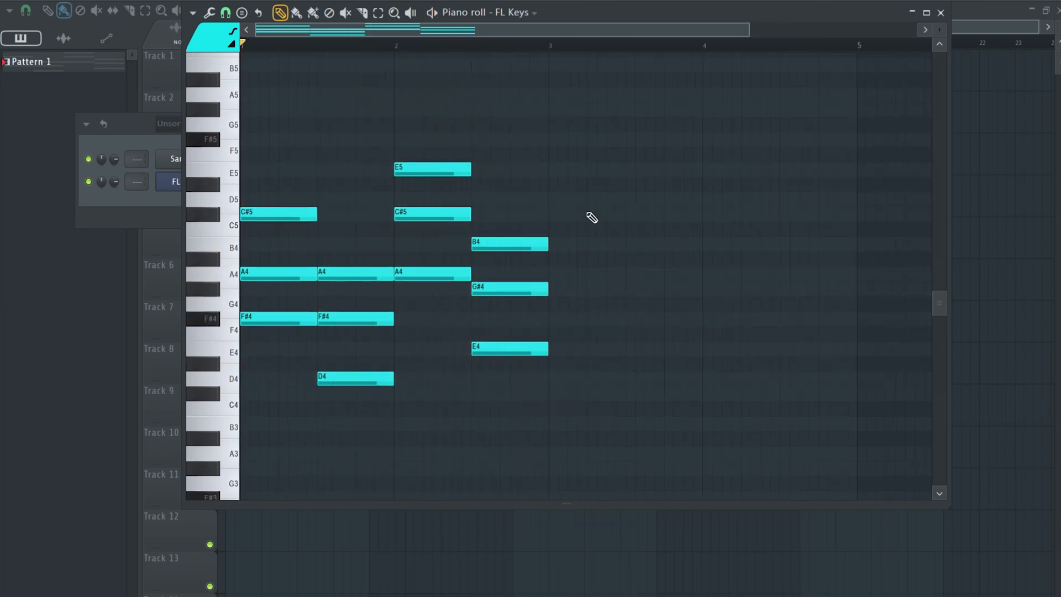
left_click_drag(582, 208, 527, 359)
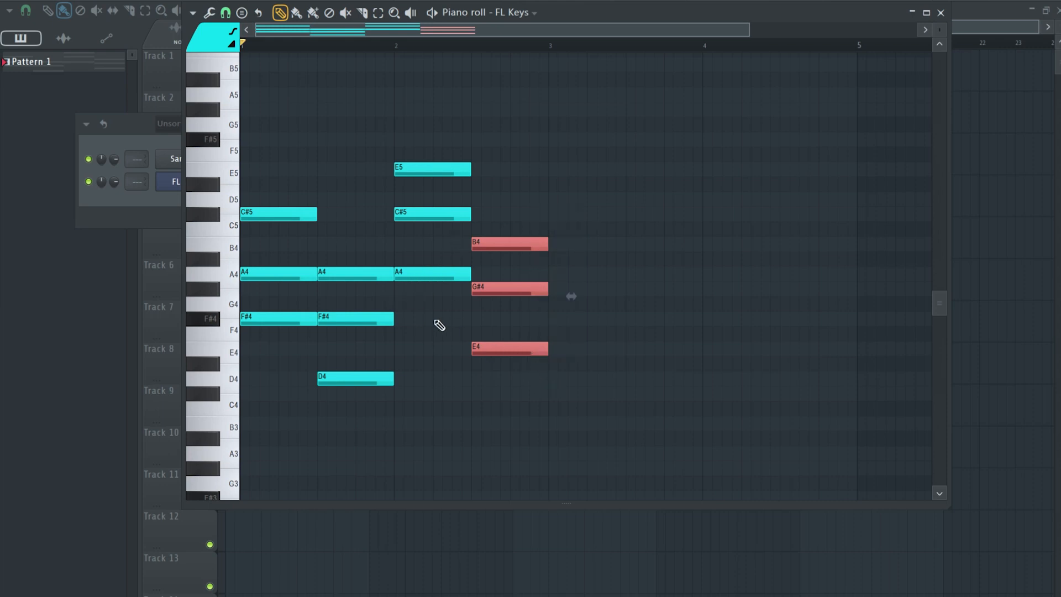
key("ctrl+d")
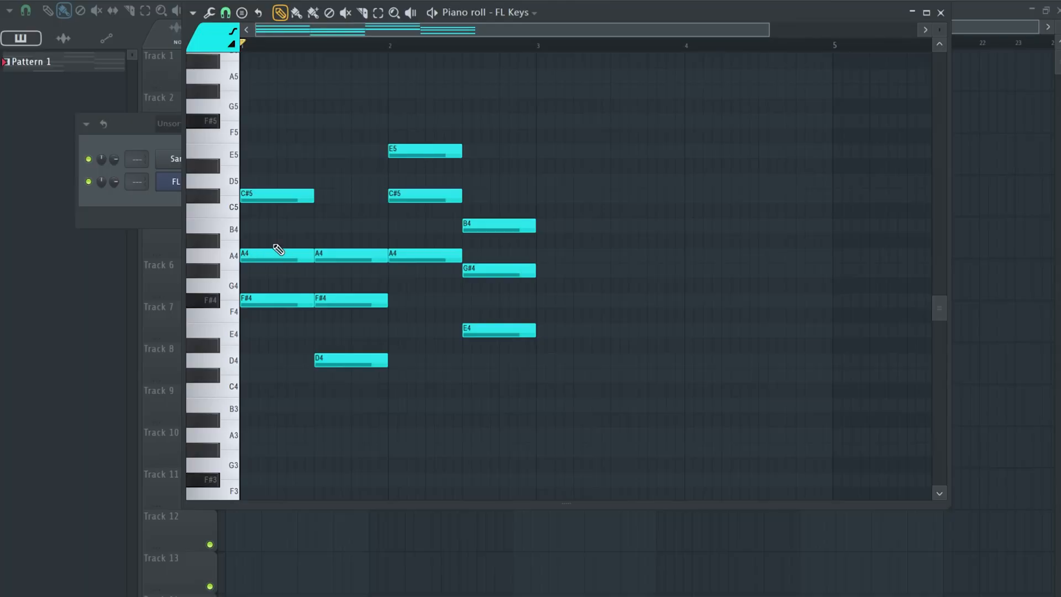
left_click(276, 255, "ctrl")
left_click(356, 300, "ctrl")
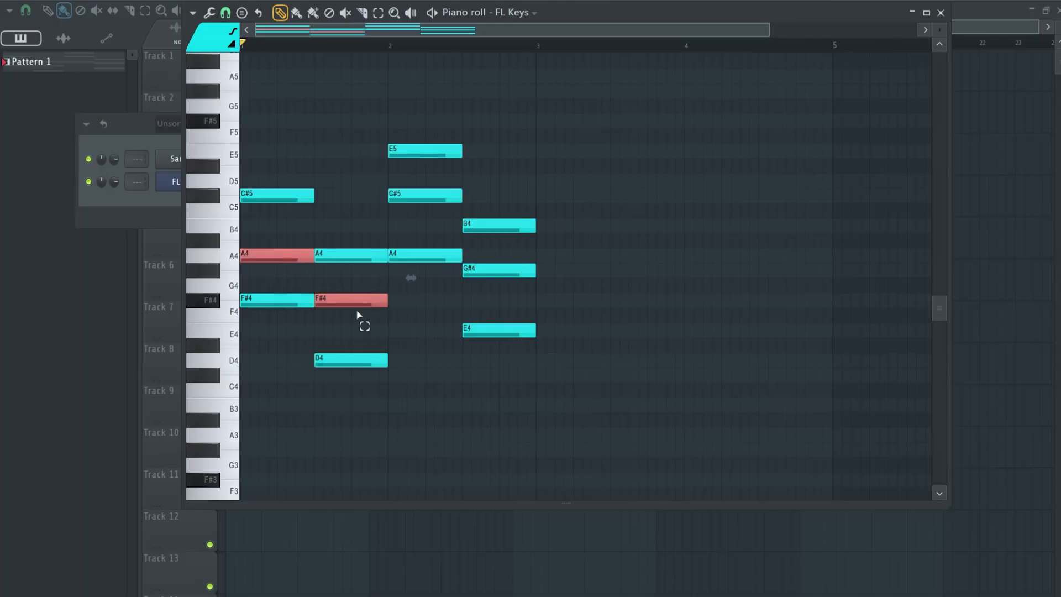
left_click(418, 197, "ctrl")
left_click(506, 268, "ctrl")
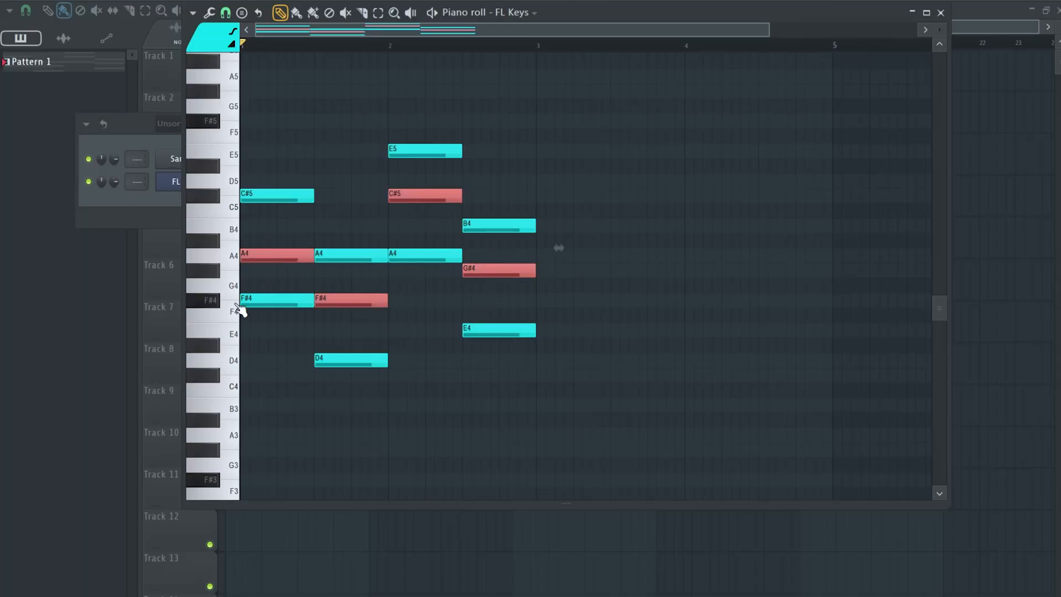
key("ctrl+Up")
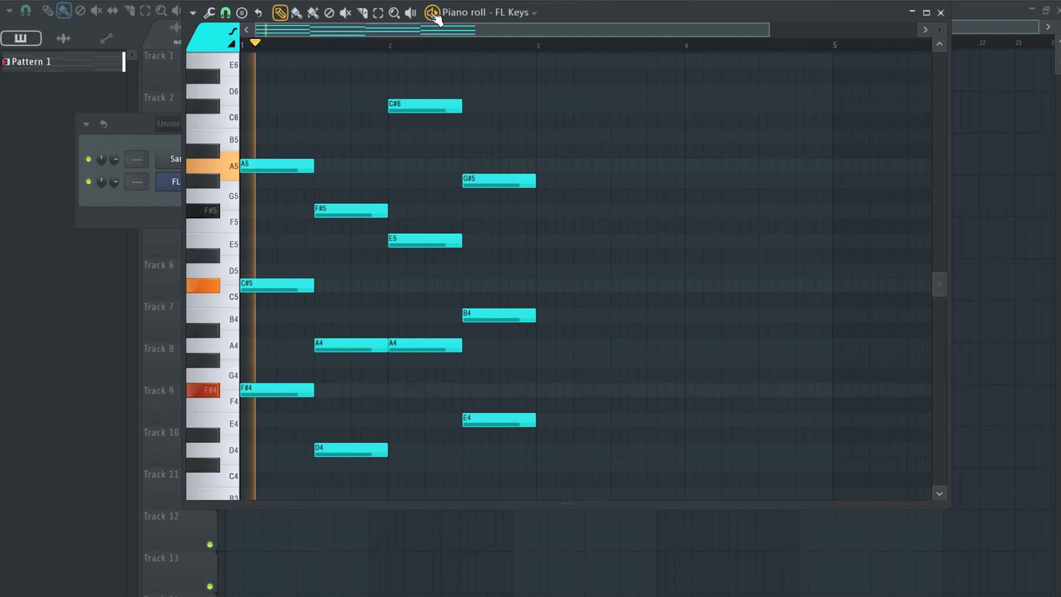
left_click_drag(940, 30, 940, 41)
scroll(367, 122, "up", 1)
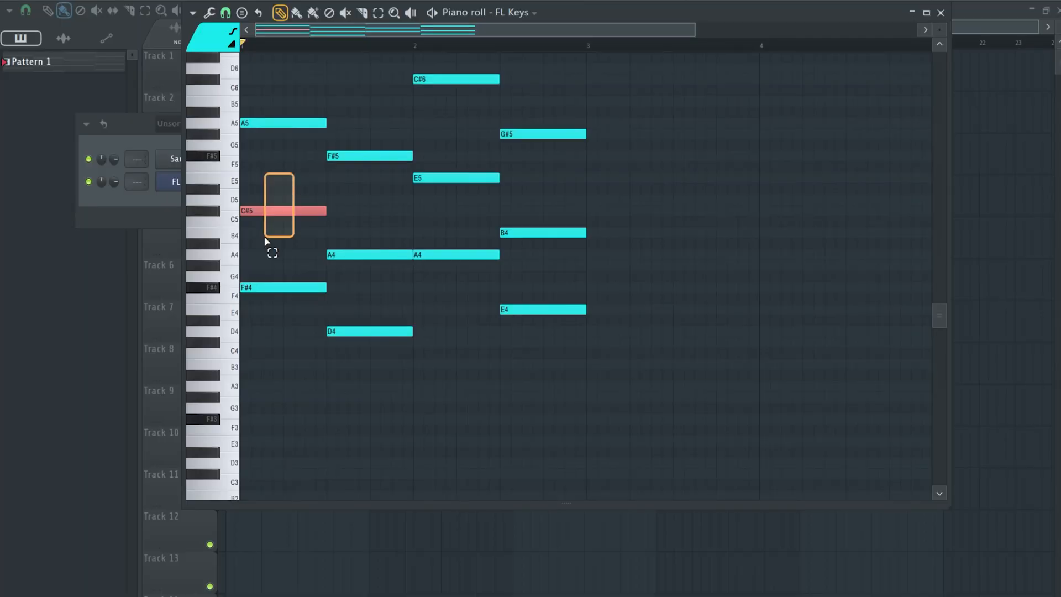
Add an E note to the first chord, move it up to E5, and play the progression.
left_click_drag(271, 244, 270, 243)
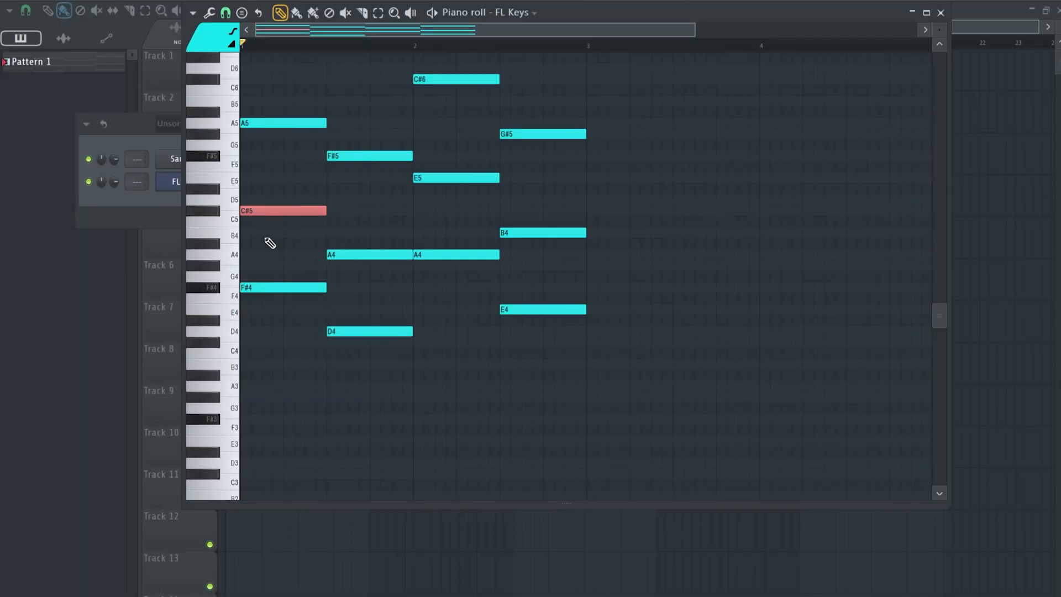
key("ctrl+Down")
key("space")
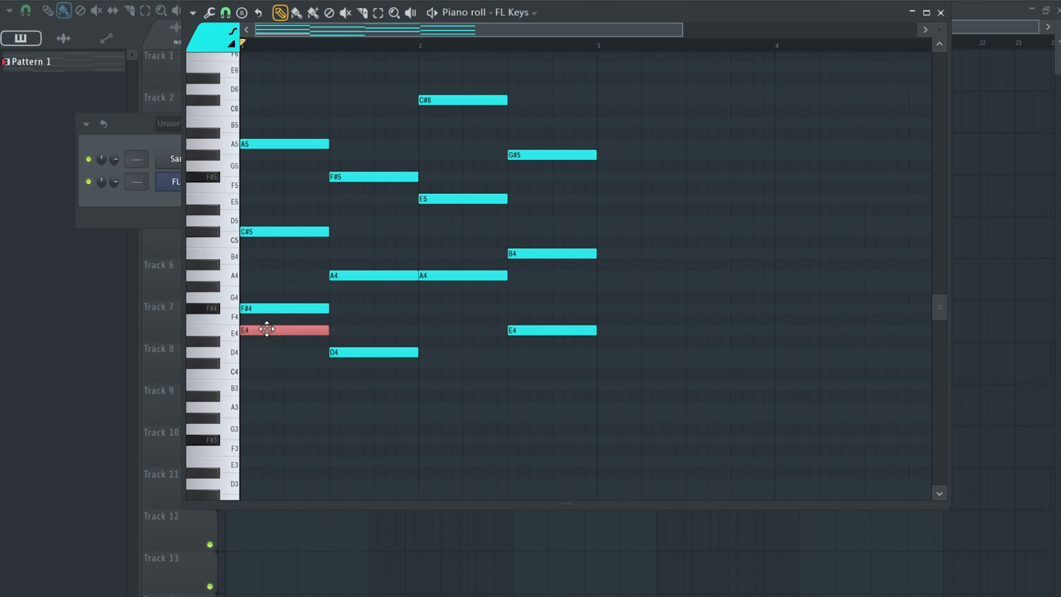
left_click_drag(267, 329, 267, 198)
key("space")
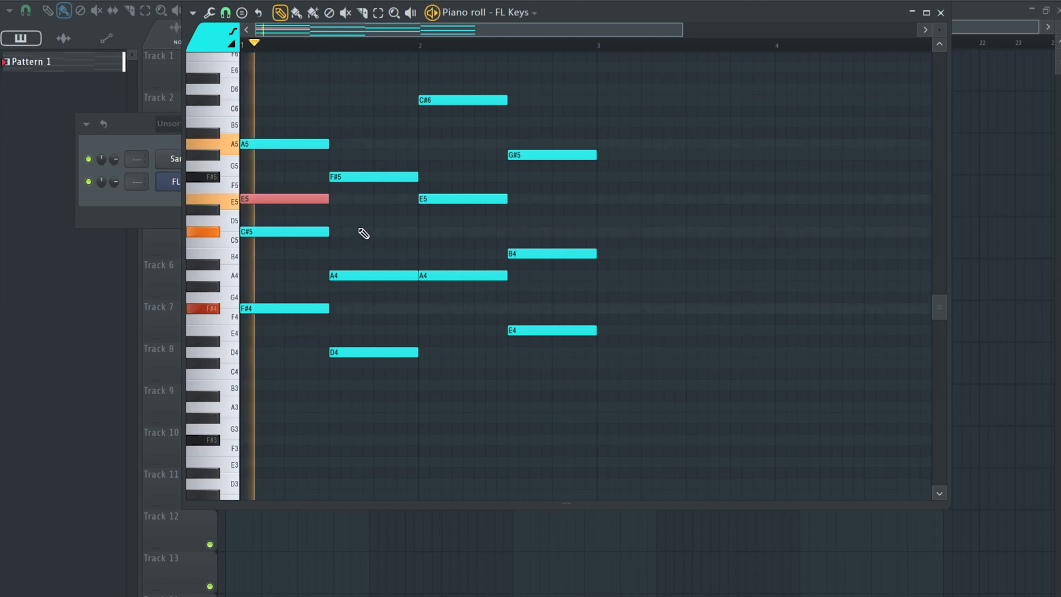
key("space")
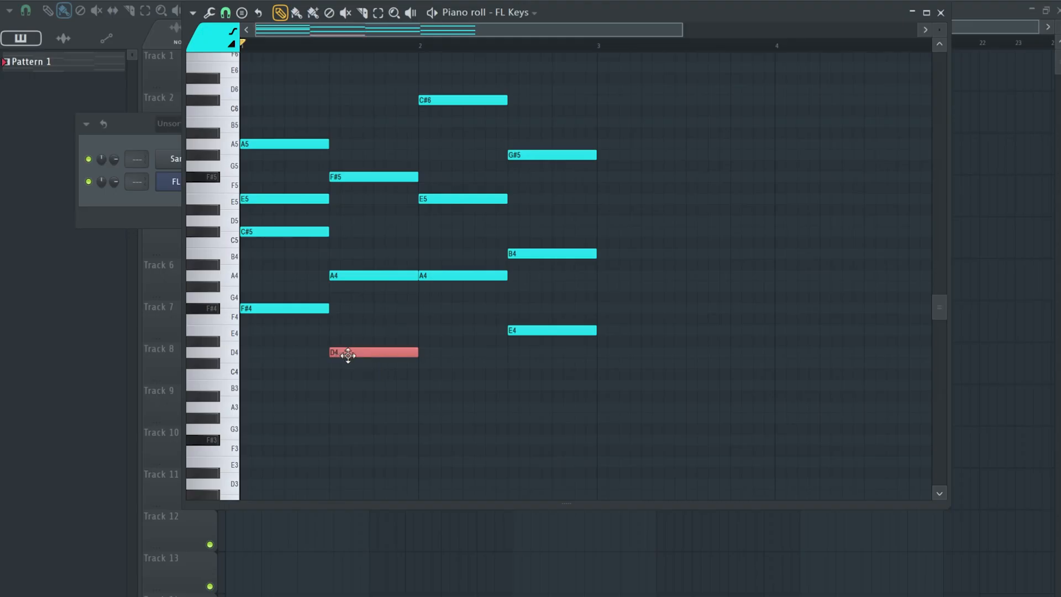
Add seventh notes: C#5 to the D chord, G#5 to the A chord and D5 to the E chord, and play it back.
left_click_drag(357, 379, 357, 247)
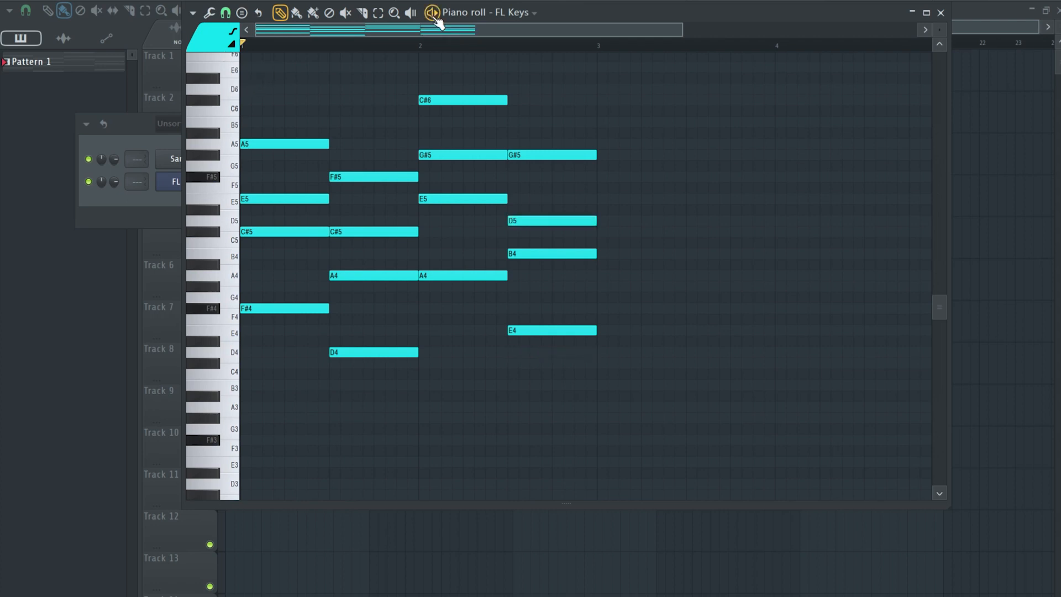
key("space")
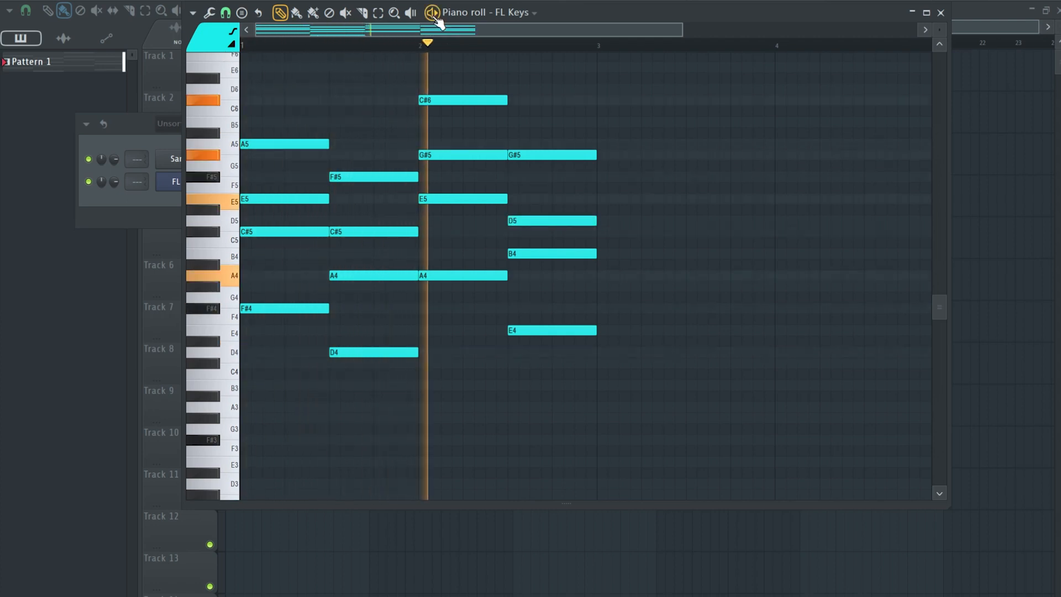
key("space")
Strum the chords with the Strum tool, raising the start time strength and tension, previewing the result.
scroll(546, 245, "up", 2)
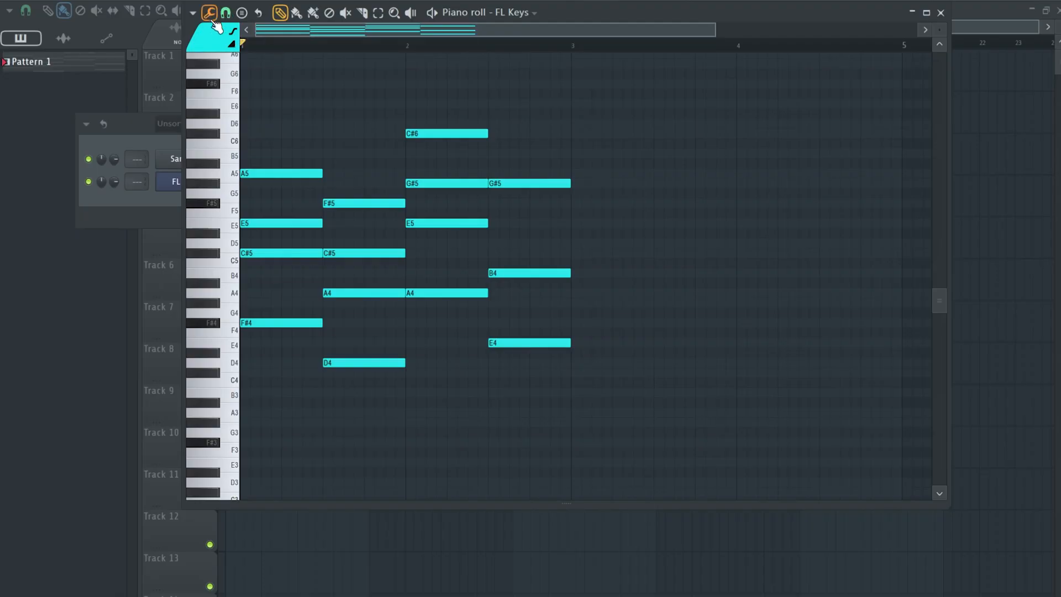
left_click(210, 12)
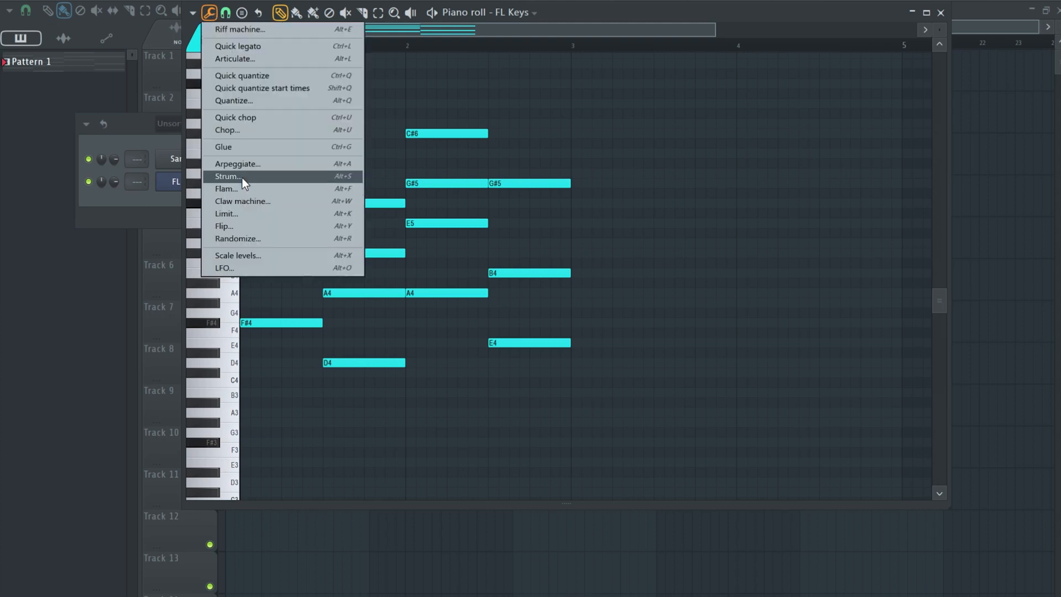
left_click(254, 177)
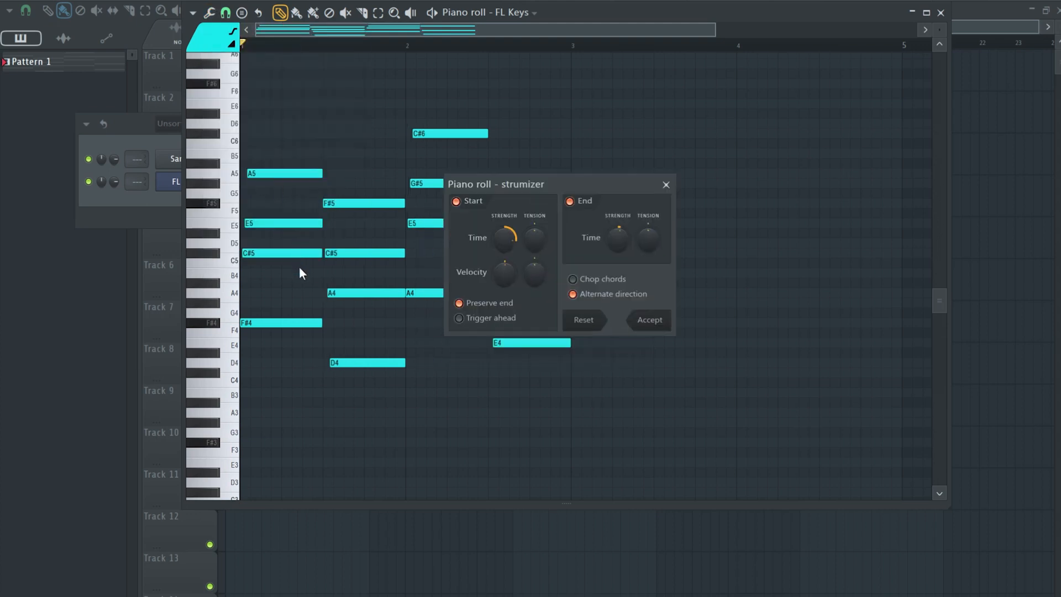
left_click_drag(509, 236, 509, 247)
left_click_drag(520, 187, 511, 164)
key("space")
left_click_drag(492, 213, 492, 208)
left_click_drag(528, 162, 621, 182)
left_click_drag(592, 236, 592, 238)
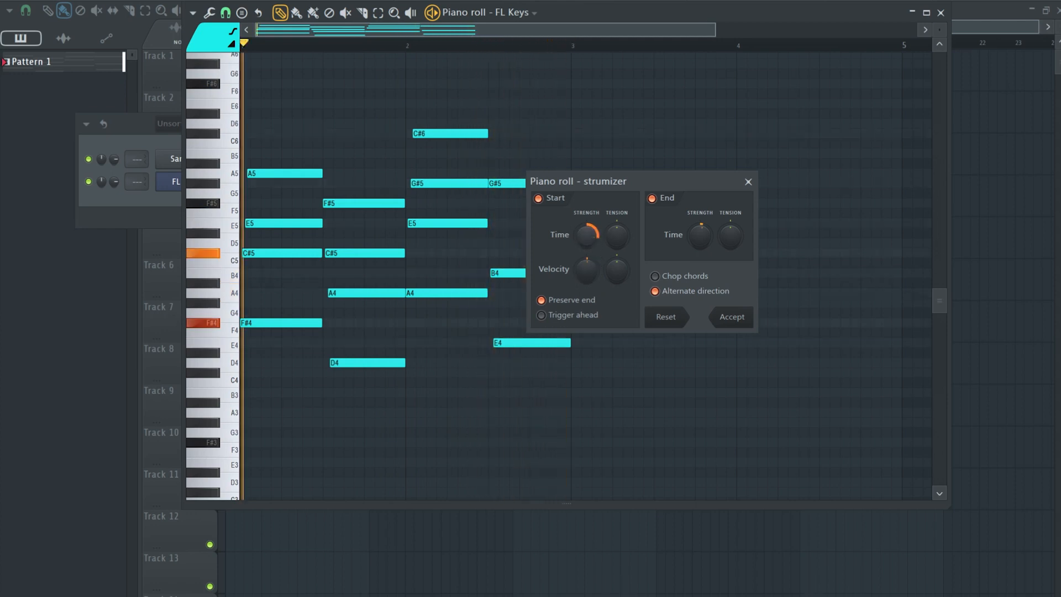
left_click_drag(598, 179, 623, 138)
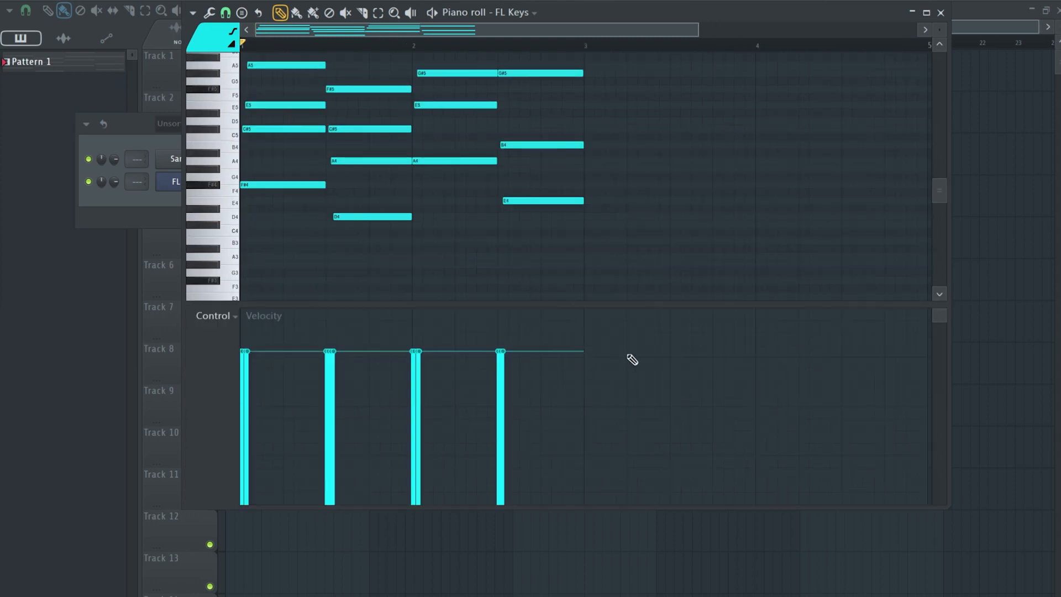
Randomize the notes' velocity levels with the Randomizer, lowering the velocity amount, and accept.
left_click(210, 13)
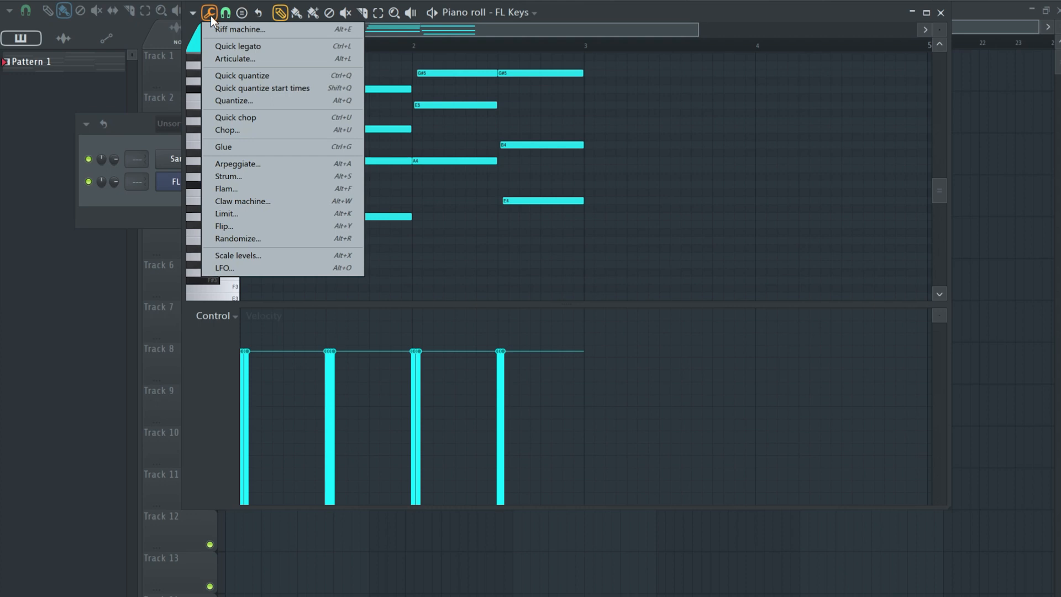
left_click(238, 239)
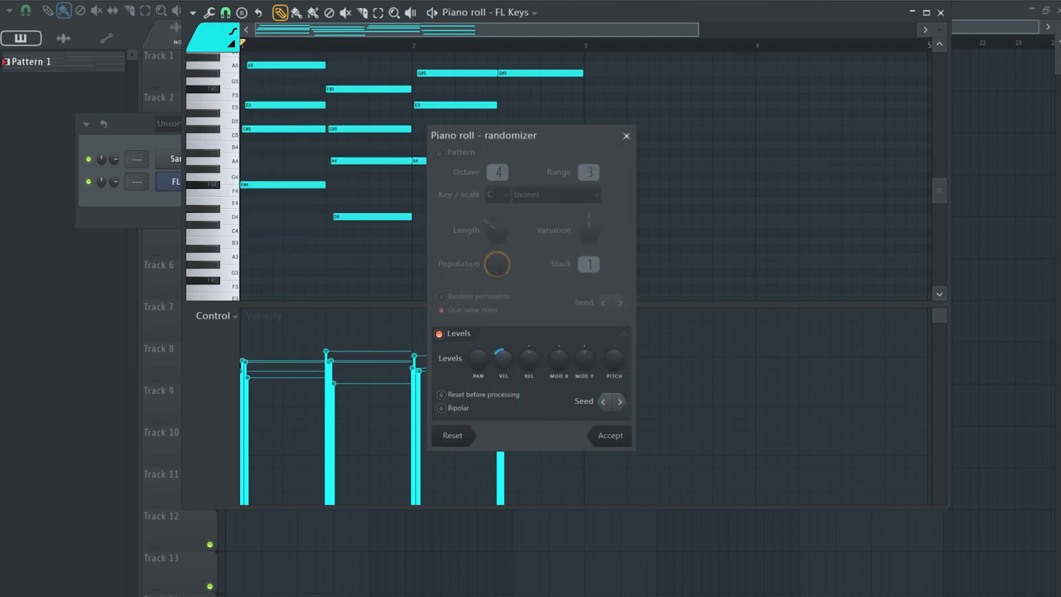
key("space")
left_click_drag(502, 365, 452, 363)
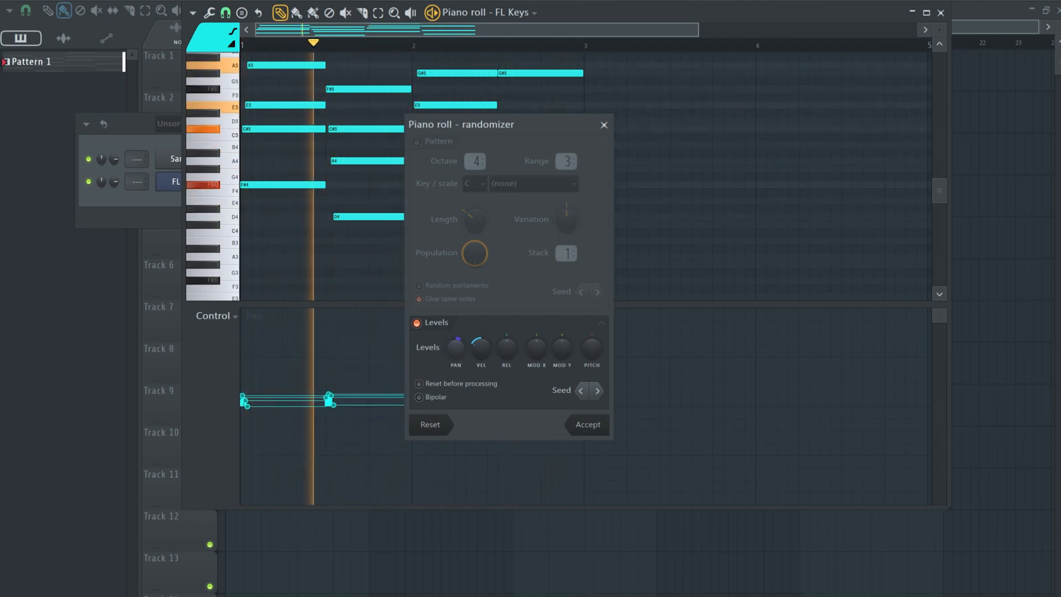
left_click(588, 424)
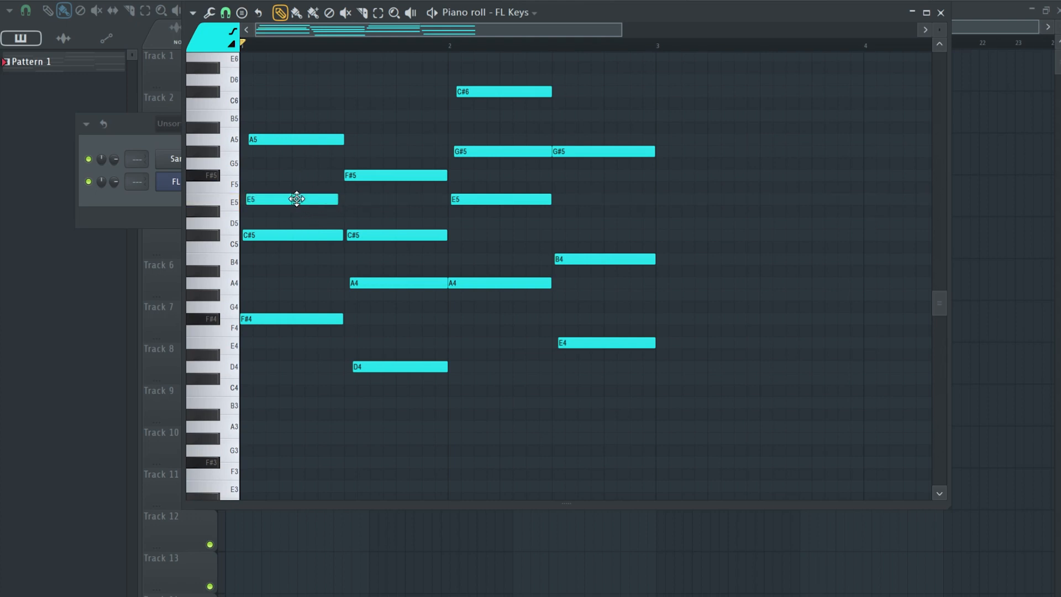
Select the chopped E5, C#5 and G#5 notes, raise them one octave, and play the progression.
key("space")
key("space")
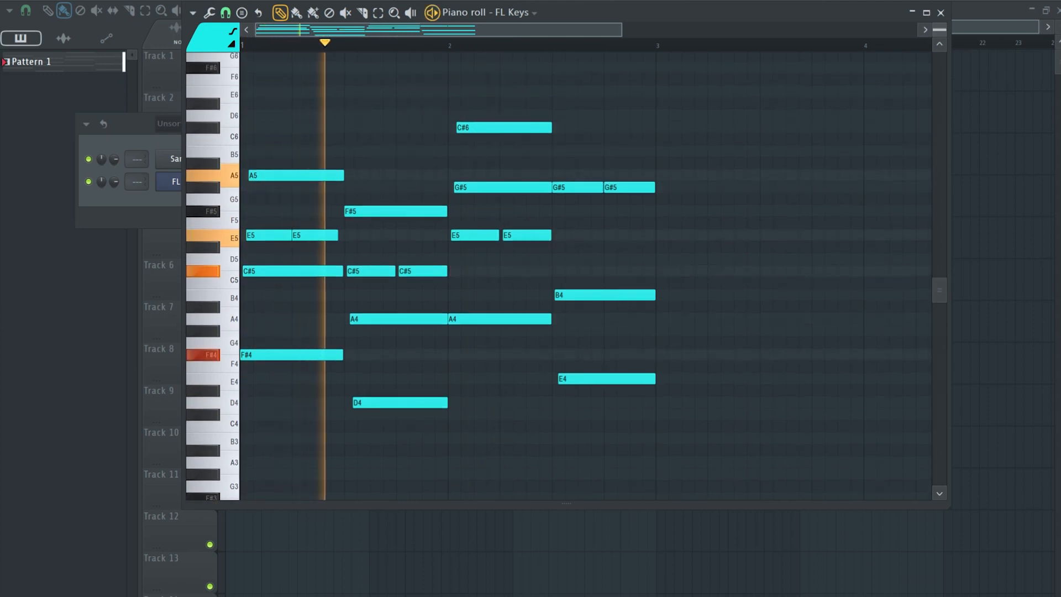
left_click_drag(569, 223, 382, 272)
left_click_drag(563, 178, 626, 199)
left_click_drag(343, 235, 260, 241)
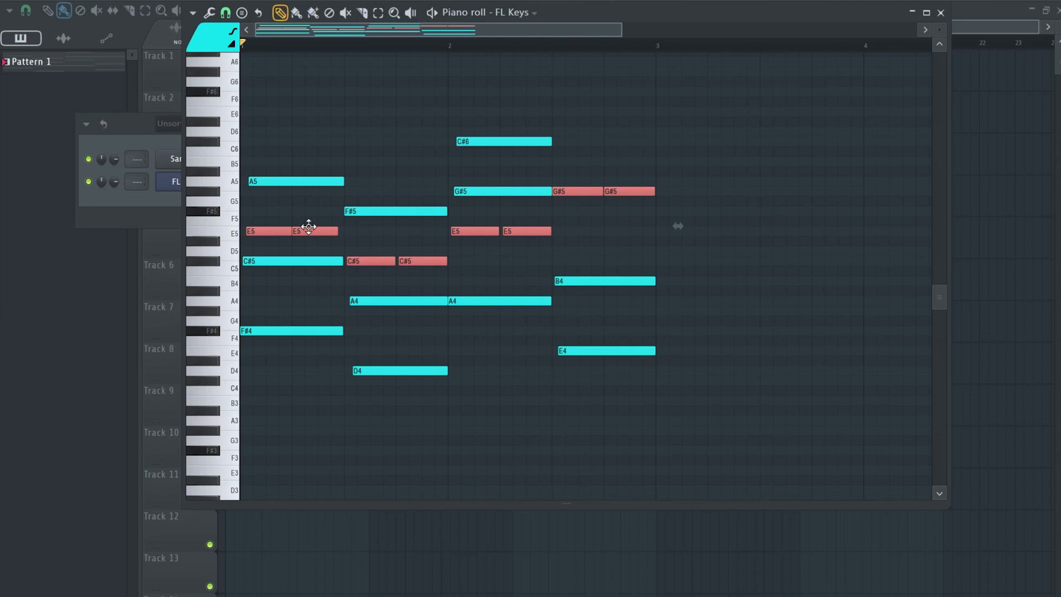
key("ctrl+Up")
key("space")
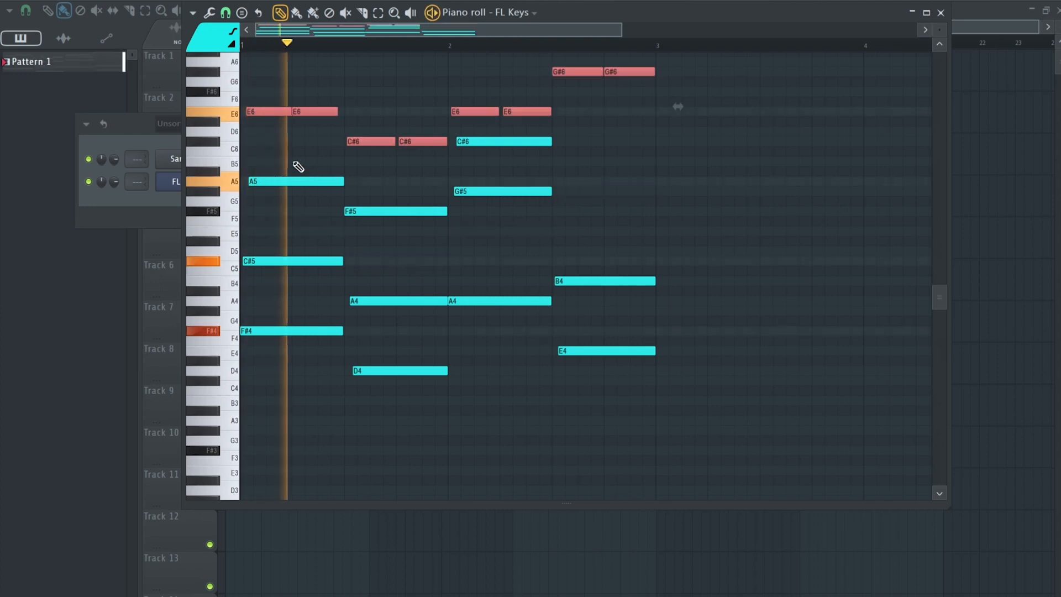
scroll(297, 165, "up", 2)
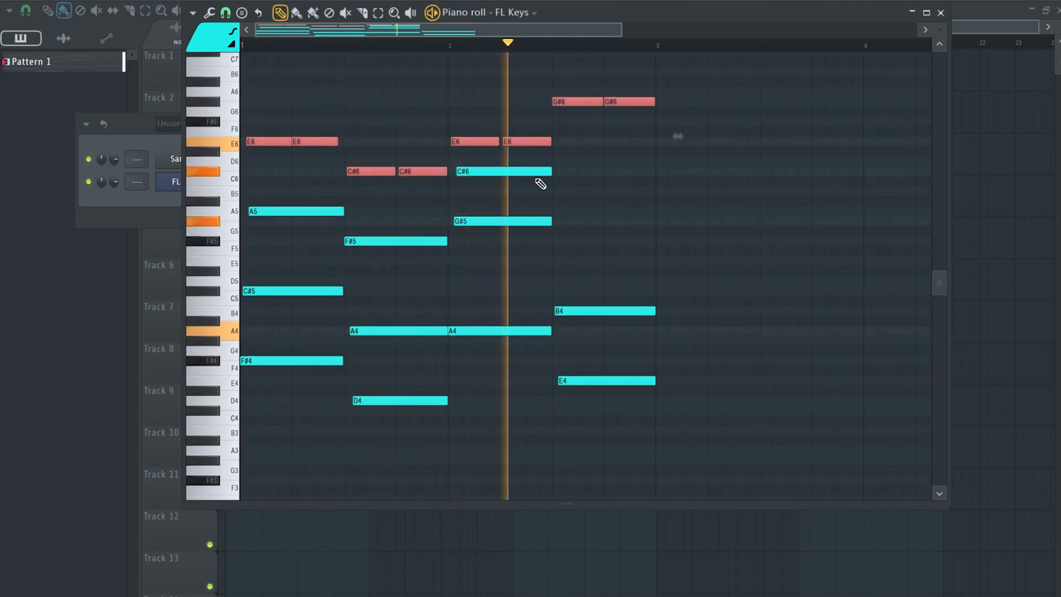